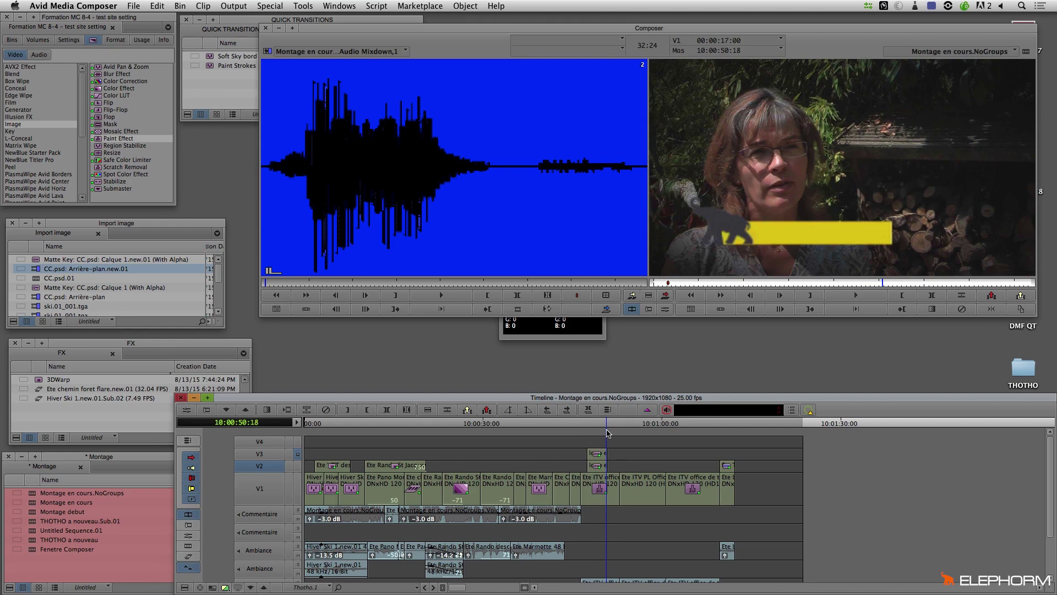
# Step: Display the safe-area grid from the Effect Editor of the banner's Matte Key and close the Color Info window
pyautogui.moveTo(608, 433); pyautogui.dragTo(597, 430)
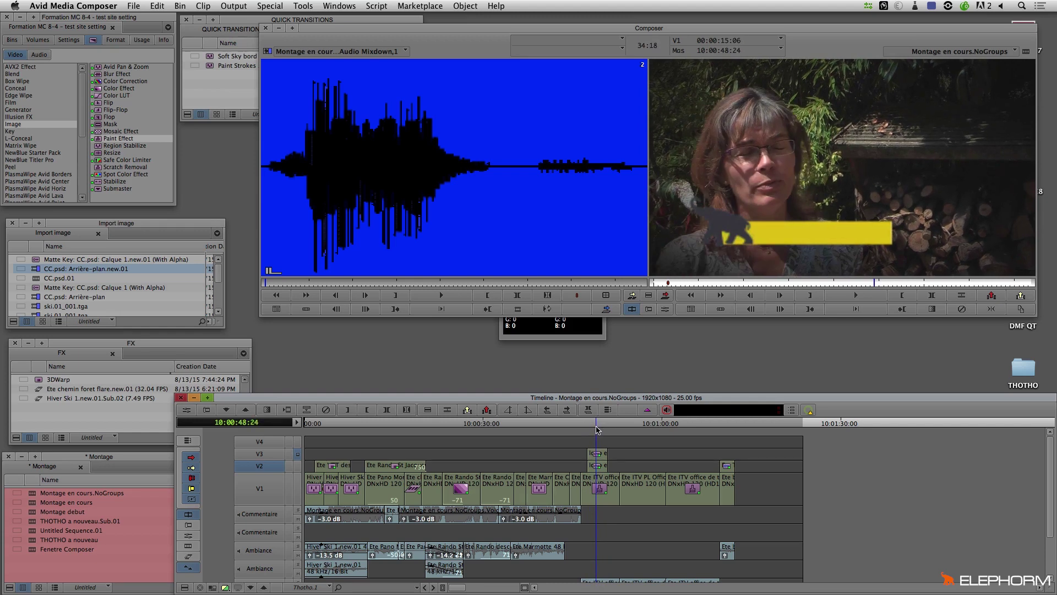
pyautogui.click(186, 410)
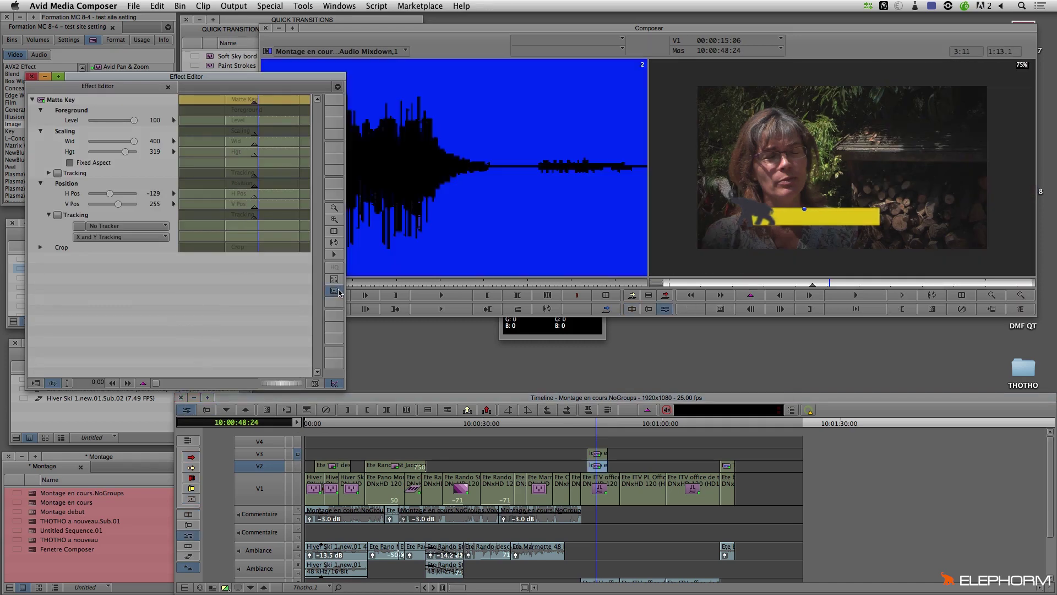
pyautogui.click(334, 292)
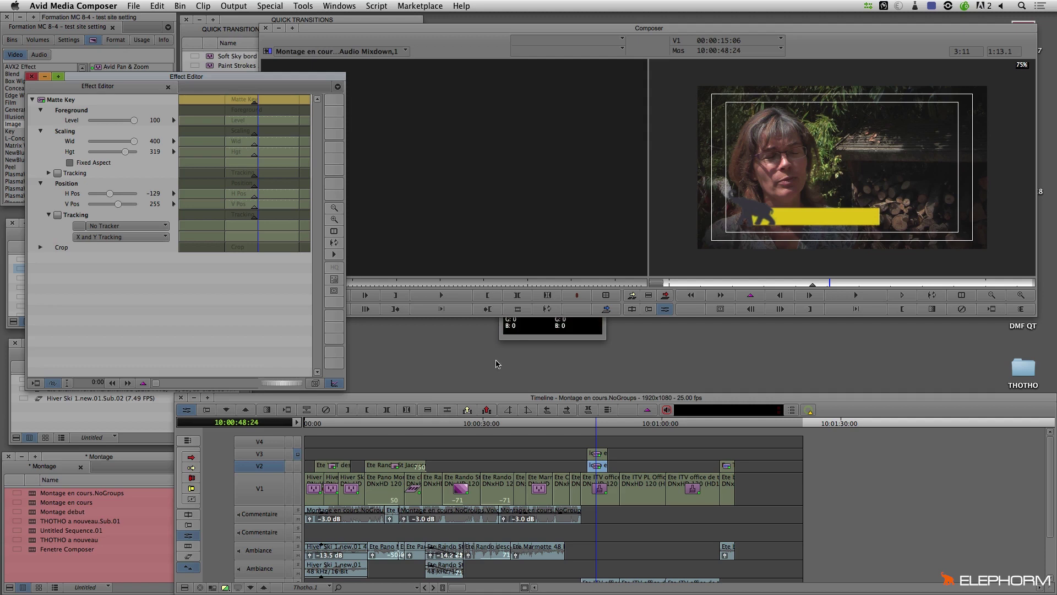
pyautogui.click(562, 338)
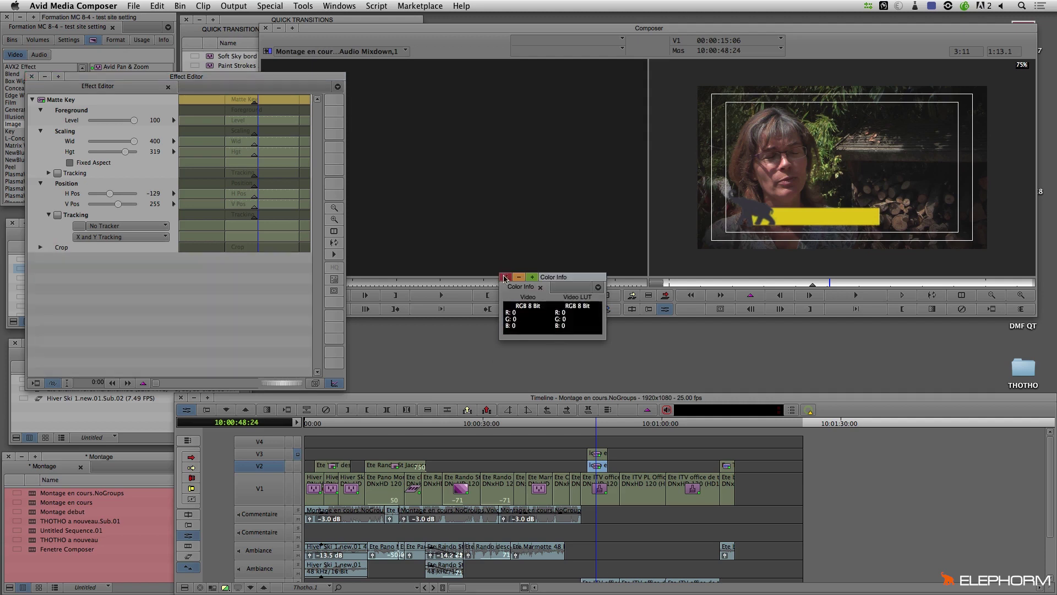
pyautogui.click(505, 277)
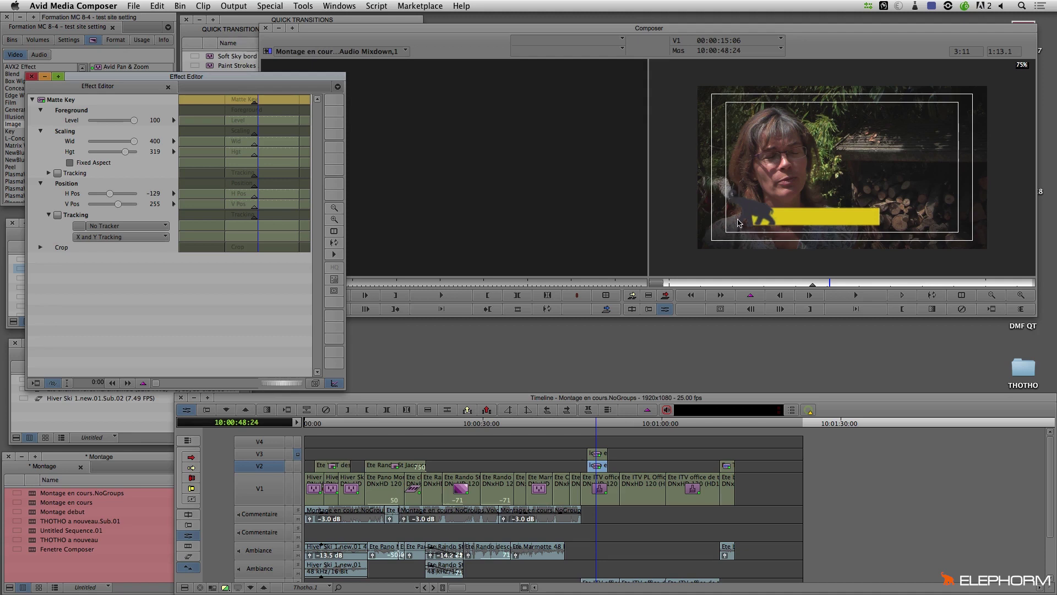
# Step: Park the playhead at 10:00:49:15 over the lower-third banner with video monitoring set to track V3
pyautogui.click(584, 427)
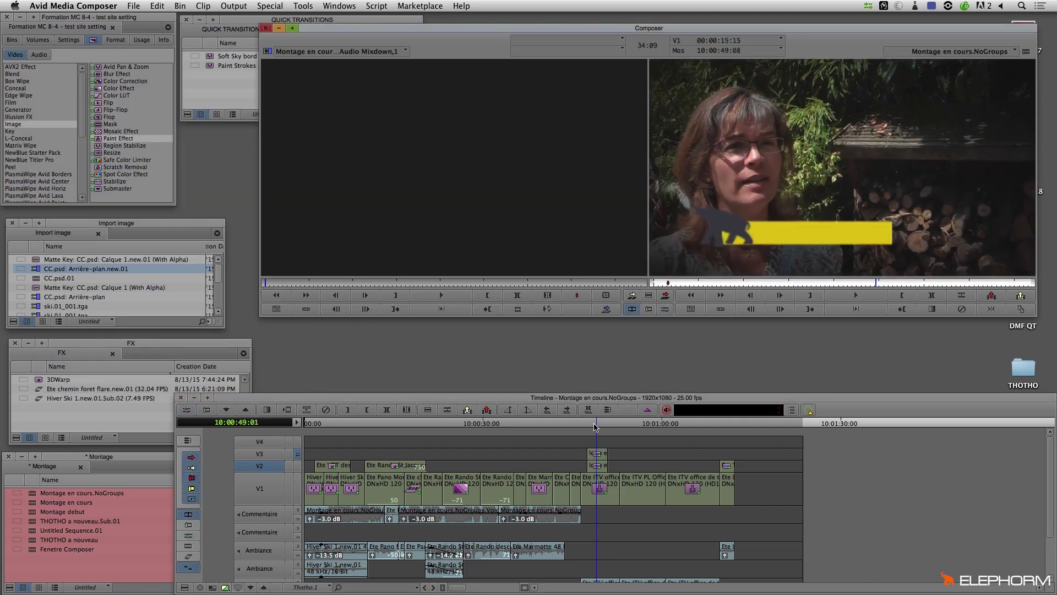
pyautogui.moveTo(584, 427)
pyautogui.mouseDown()
pyautogui.moveTo(615, 428)
pyautogui.moveTo(600, 427)
pyautogui.mouseUp()
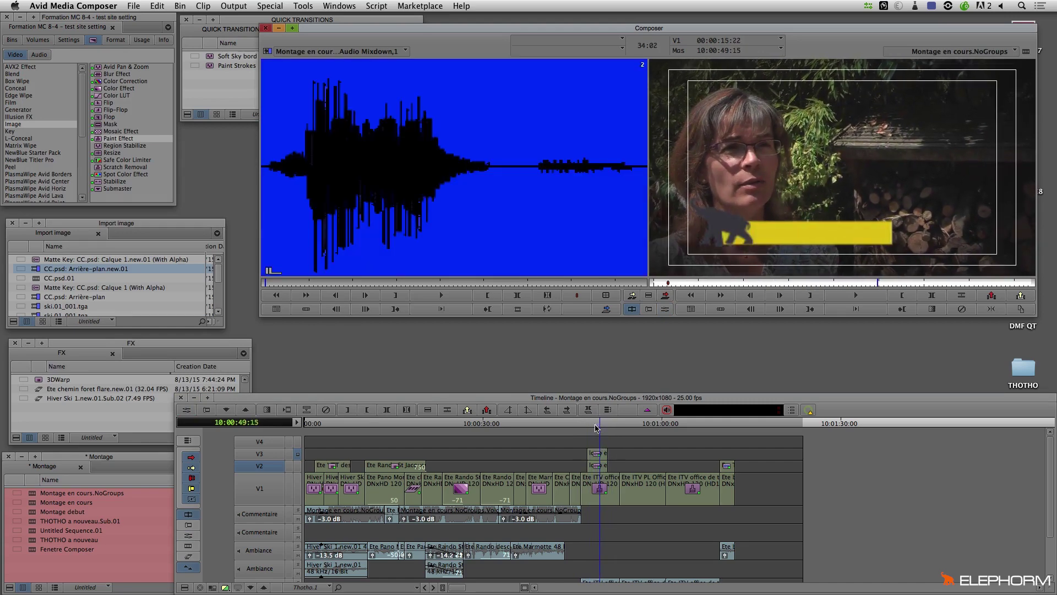
pyautogui.click(299, 466)
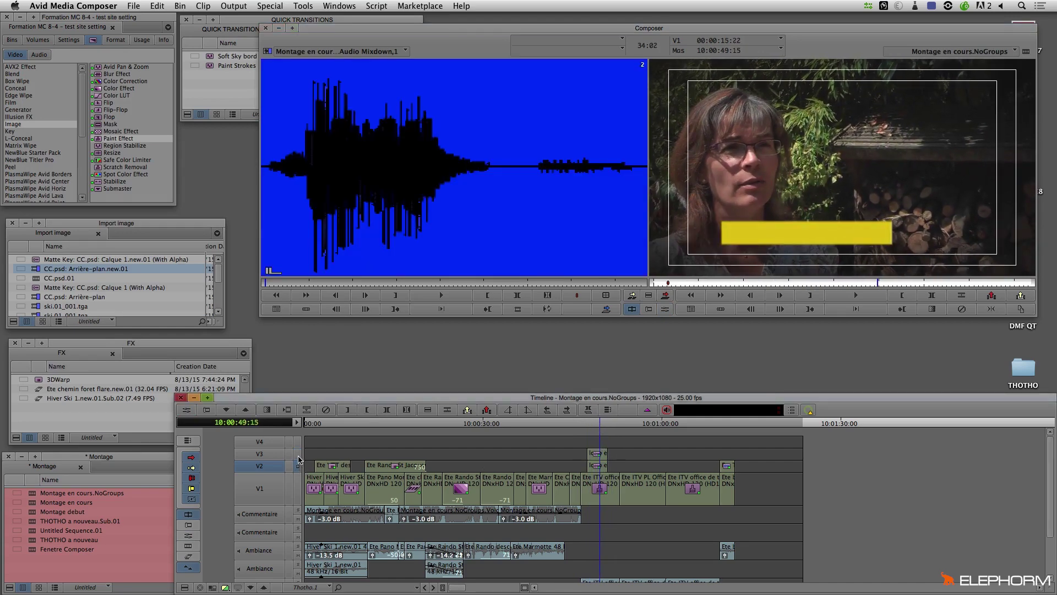
pyautogui.click(298, 454)
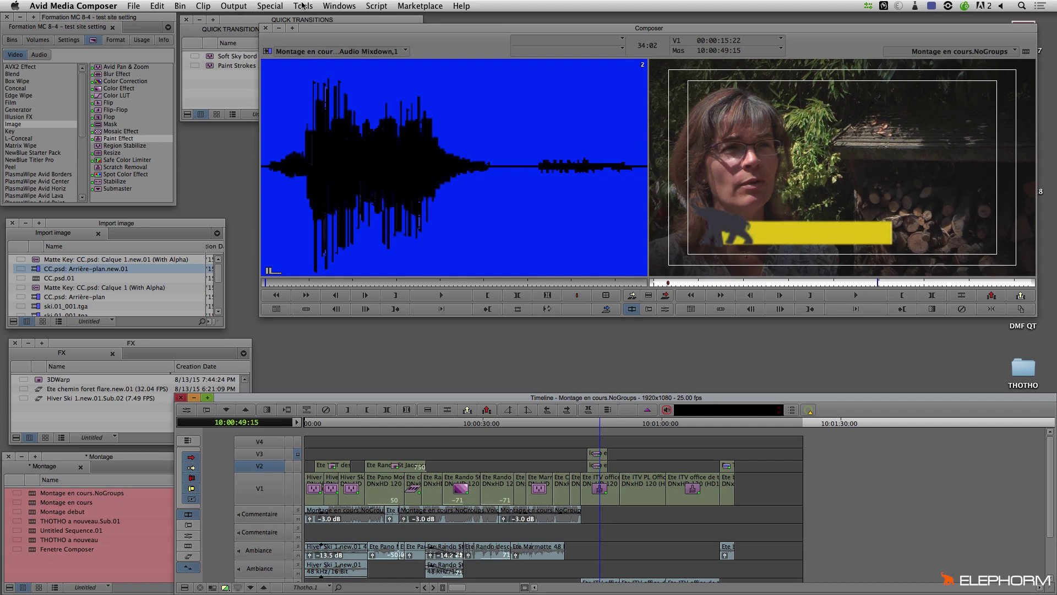
# Step: Create a new title with the Title Tool and enlarge its window until the whole frame is visible
pyautogui.click(202, 7)
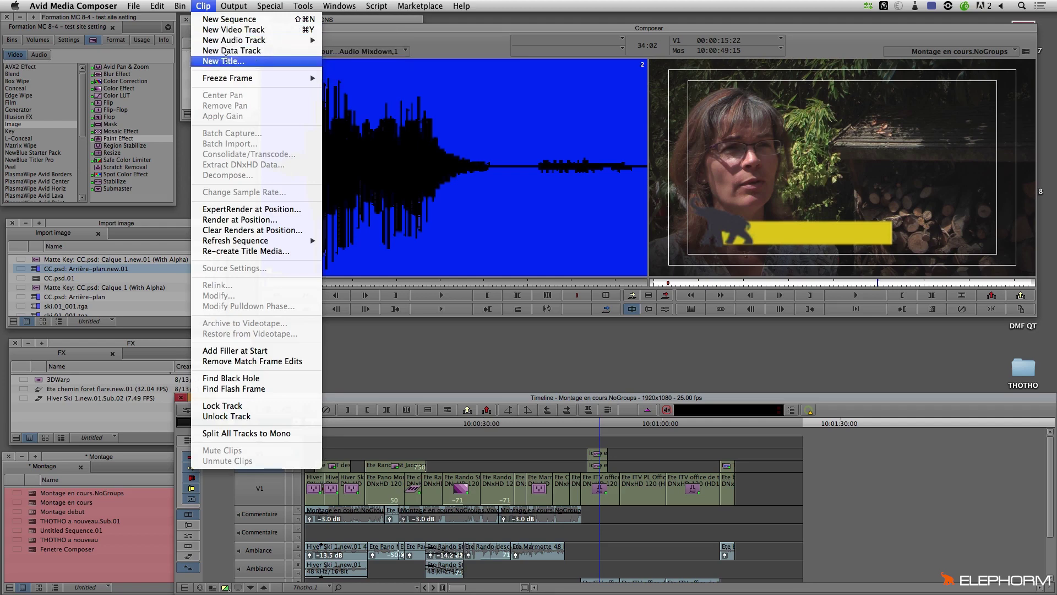
pyautogui.click(242, 61)
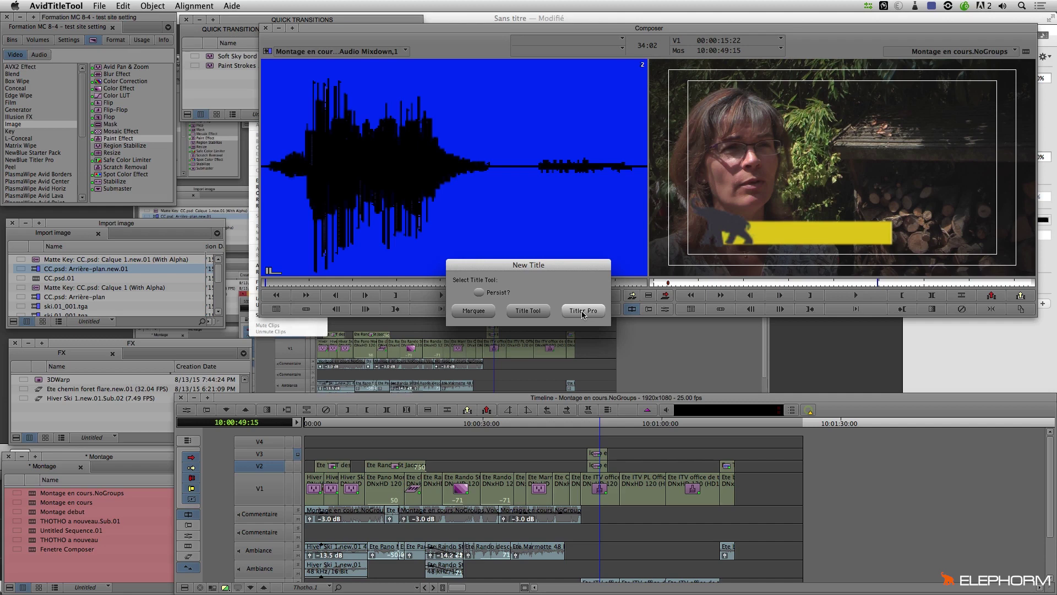
pyautogui.click(530, 312)
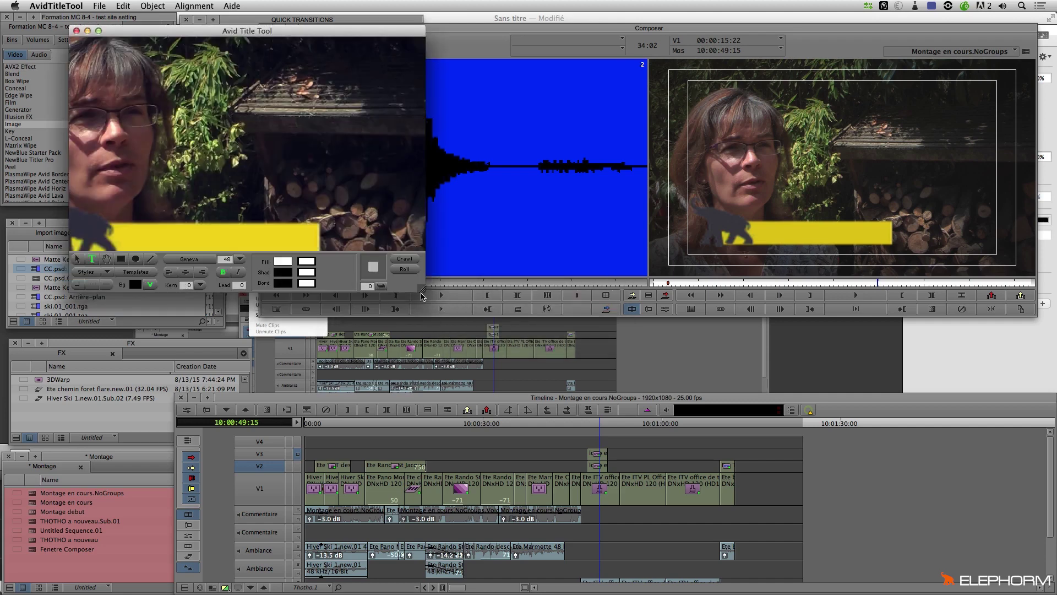
pyautogui.moveTo(422, 290); pyautogui.dragTo(647, 436)
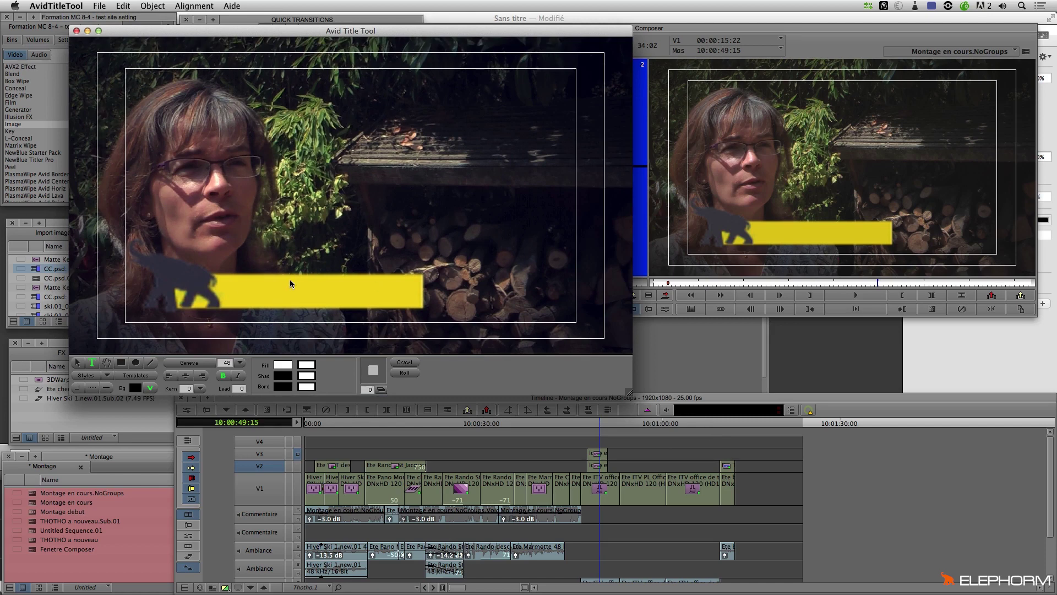
# Step: Add a text object with the interviewee's first name and position it on the yellow banner beside the animal silhouette
pyautogui.click(77, 362)
pyautogui.click(92, 364)
pyautogui.write('Muriel')
pyautogui.click(77, 362)
pyautogui.moveTo(283, 294)
pyautogui.mouseDown()
pyautogui.moveTo(295, 245)
pyautogui.moveTo(275, 290)
pyautogui.mouseUp()
# Step: Fill the name text with a gradient from dark red to a brighter red
pyautogui.click(281, 365)
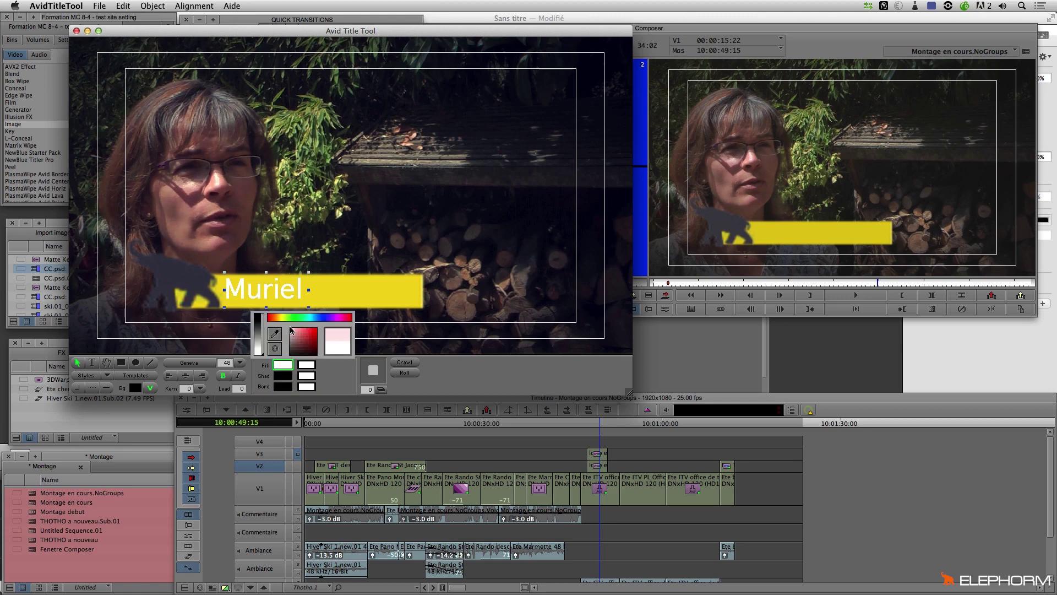
pyautogui.click(304, 349)
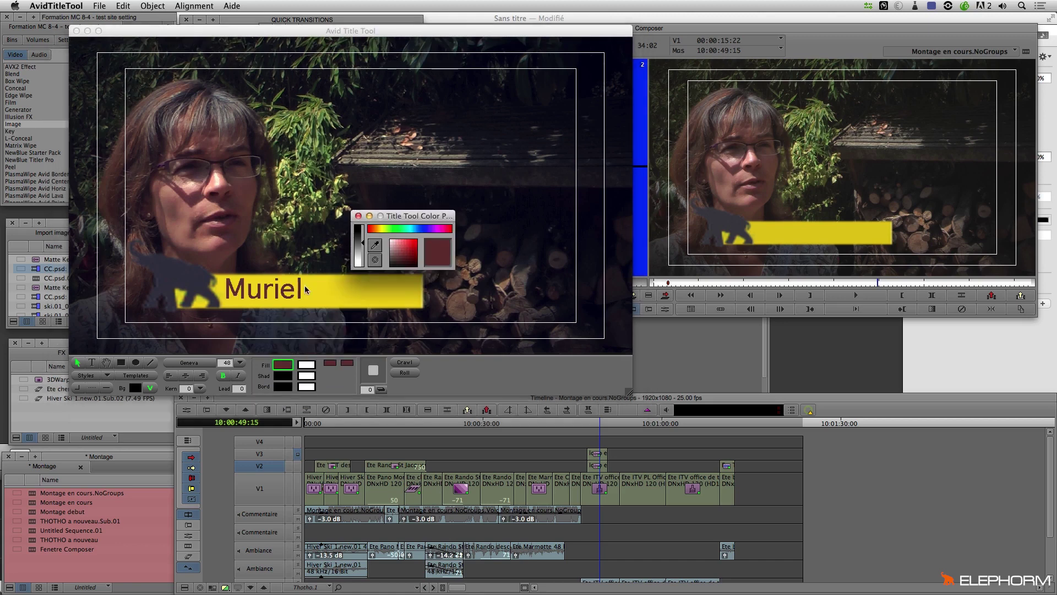
pyautogui.click(358, 216)
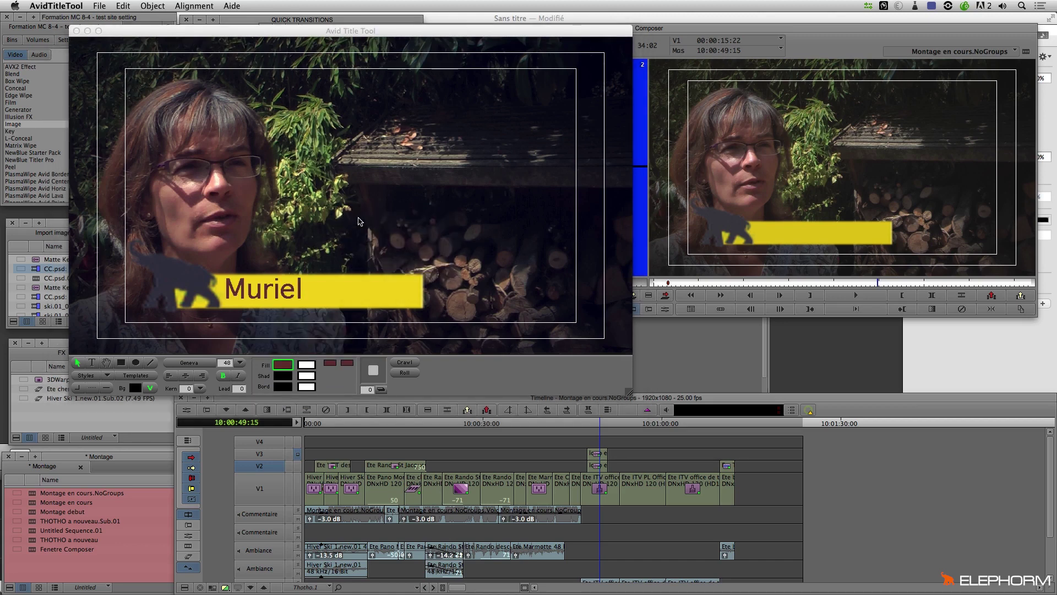
pyautogui.click(345, 364)
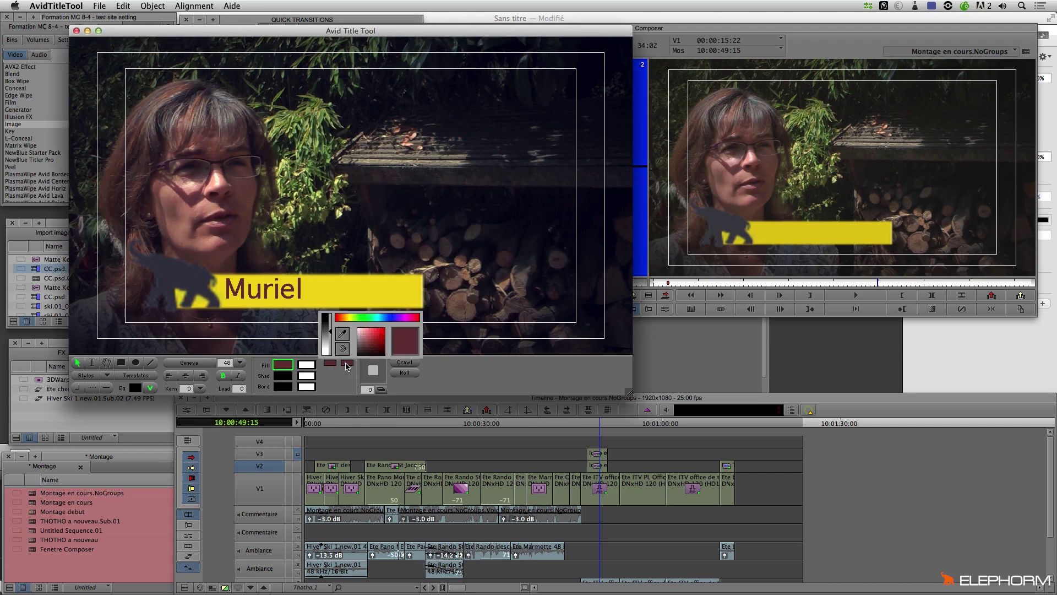
pyautogui.click(373, 346)
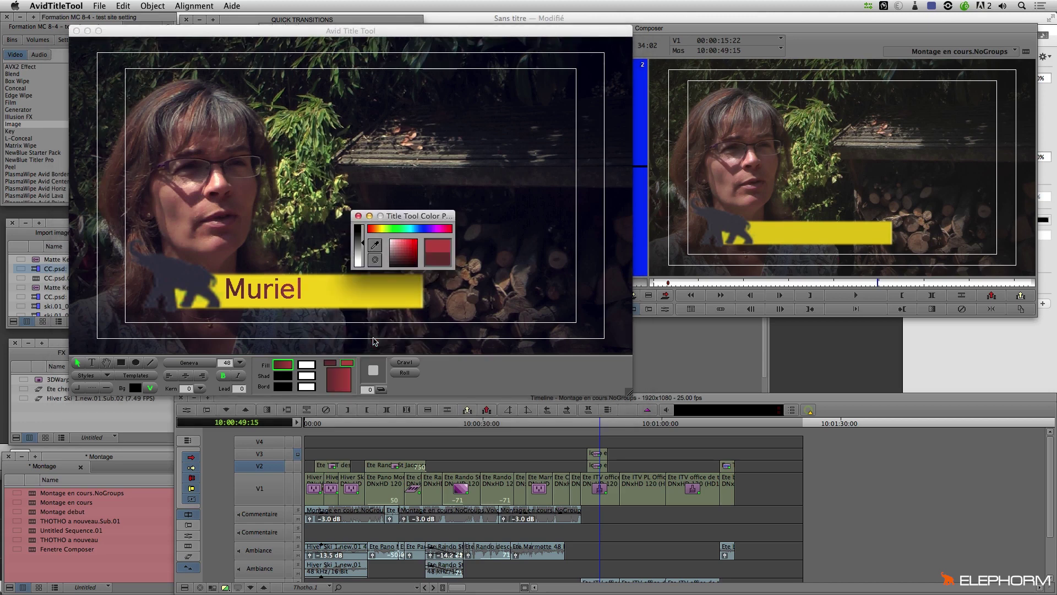
pyautogui.click(358, 216)
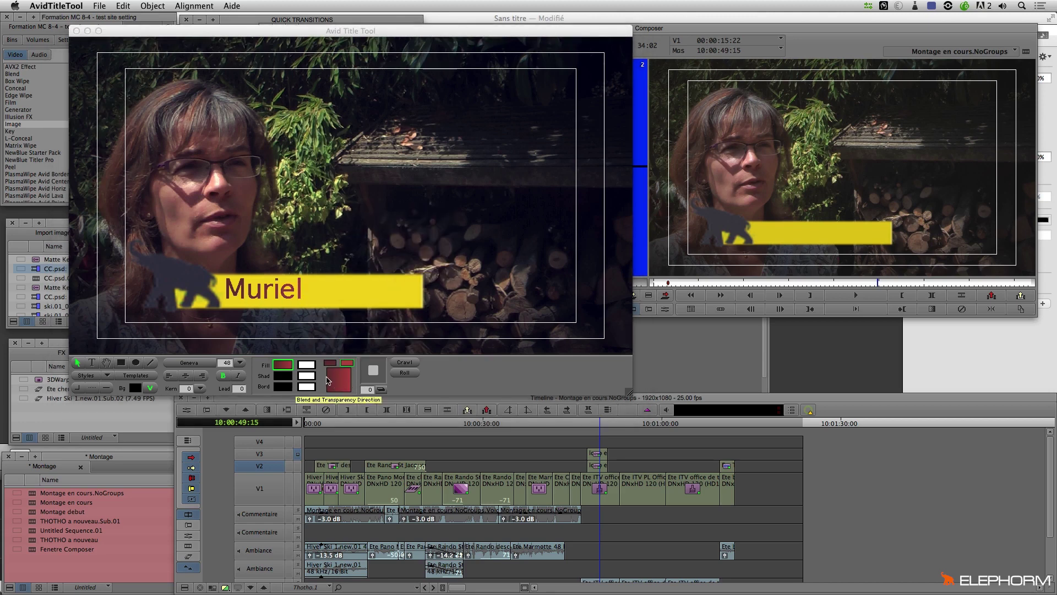
# Step: Add a black shadow with a depth of 4 to the name text and make it partly transparent
pyautogui.click(284, 378)
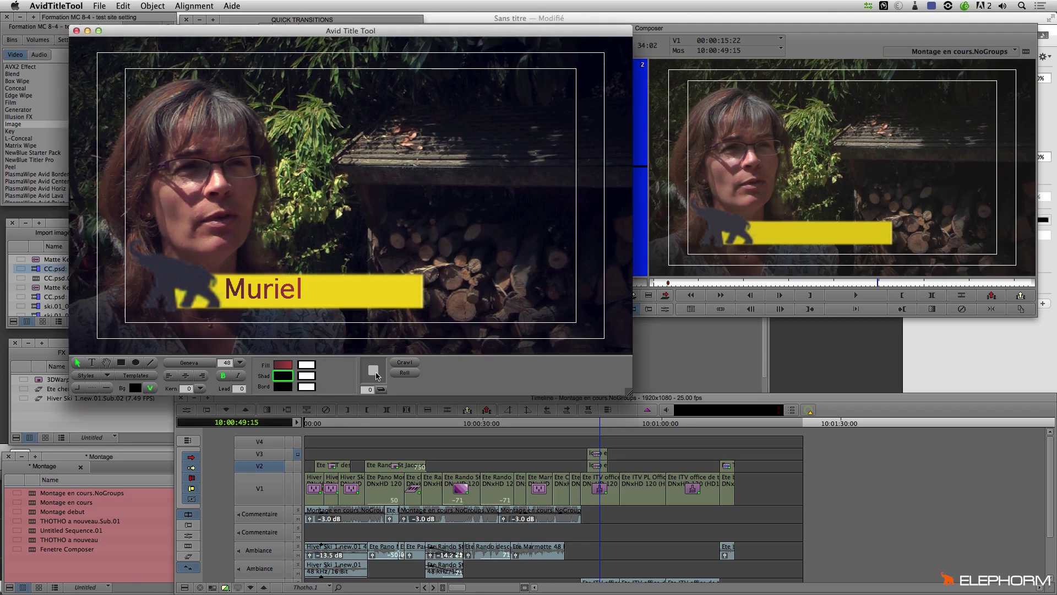
pyautogui.click(380, 389)
pyautogui.click(381, 379)
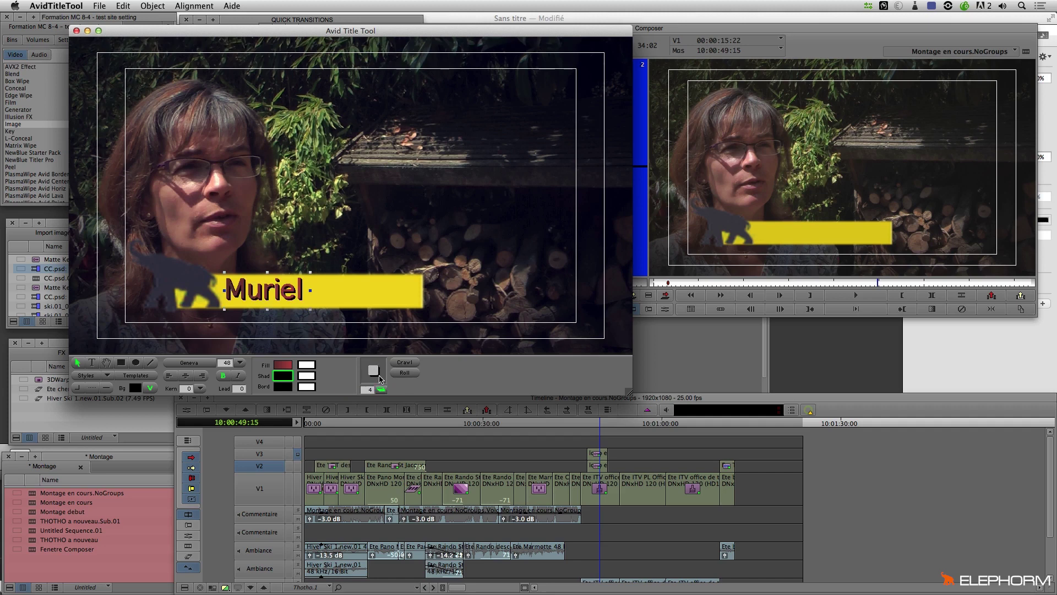
pyautogui.moveTo(307, 375); pyautogui.dragTo(342, 370)
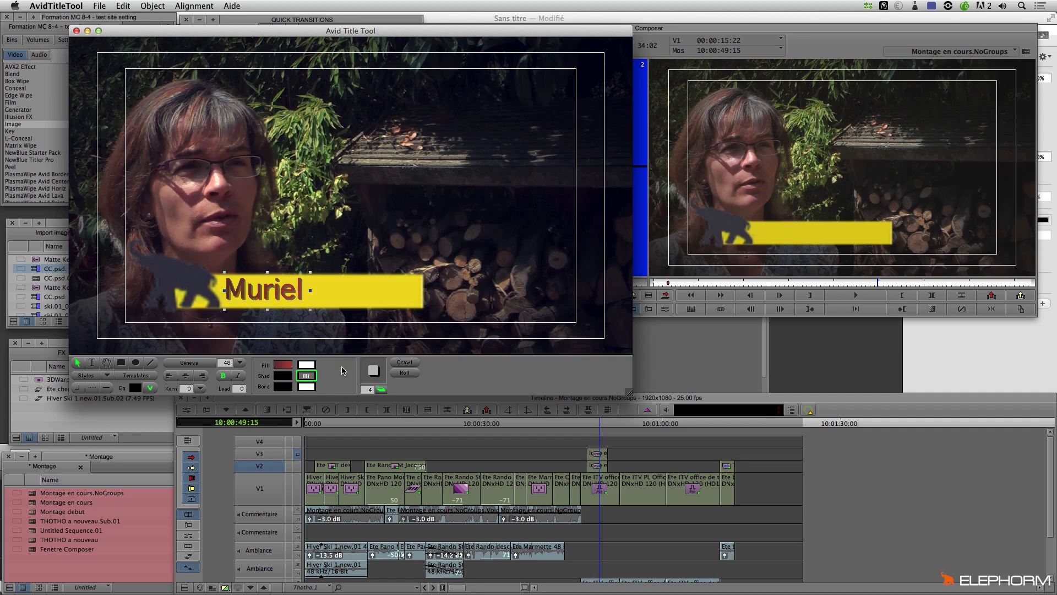
# Step: Try a partly transparent black border around the name text, then remove the border
pyautogui.click(281, 386)
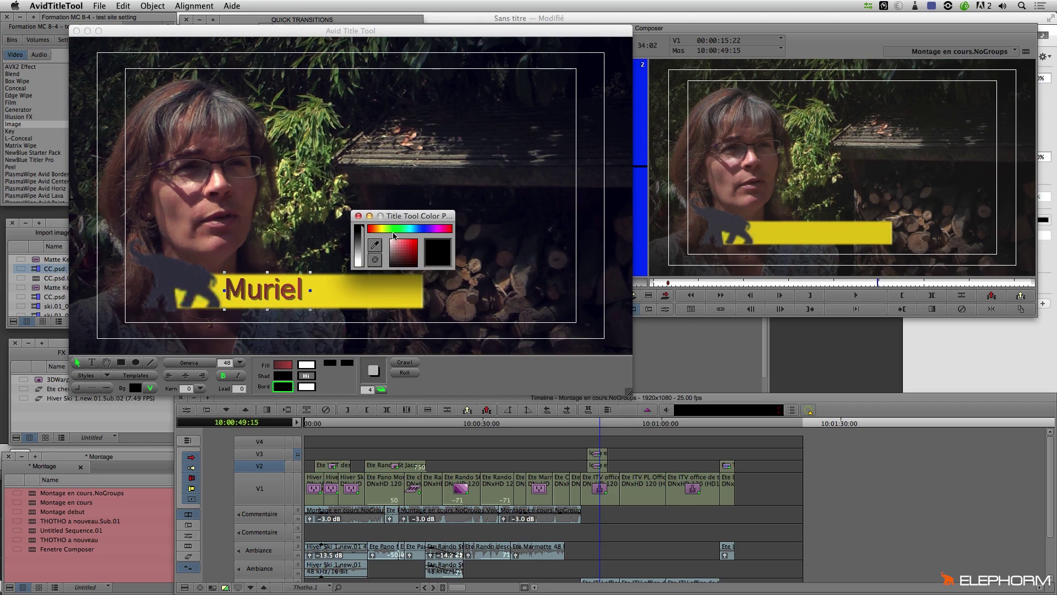
pyautogui.click(94, 388)
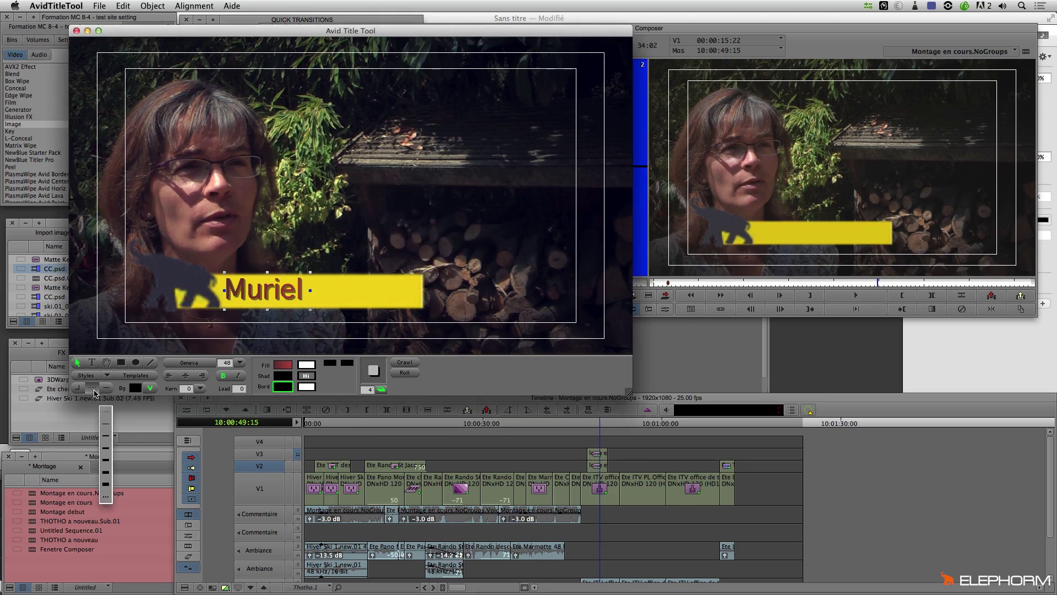
pyautogui.click(104, 439)
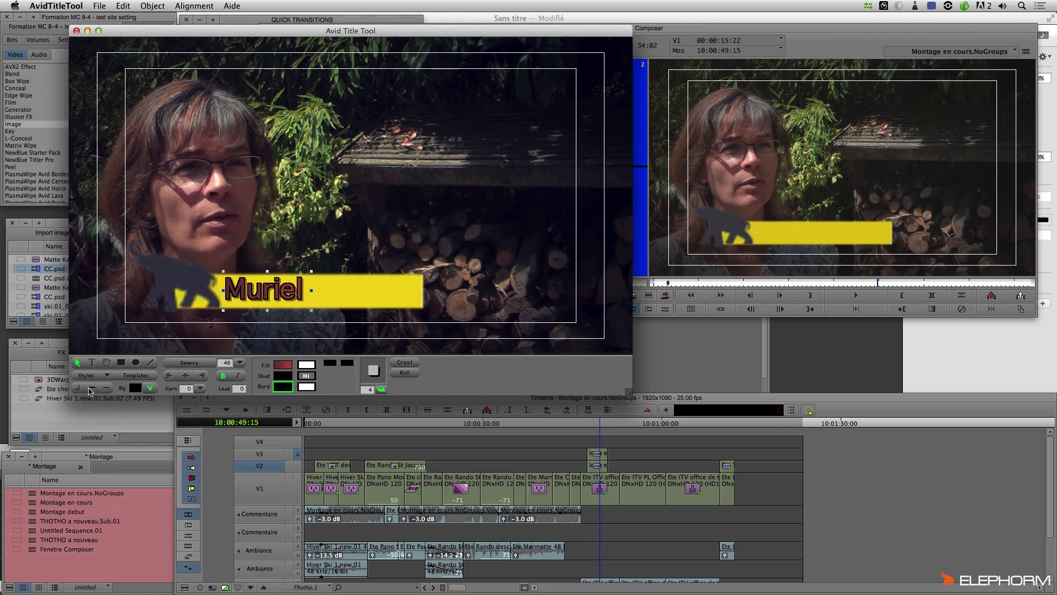
pyautogui.click(306, 386)
pyautogui.moveTo(318, 380); pyautogui.dragTo(348, 379)
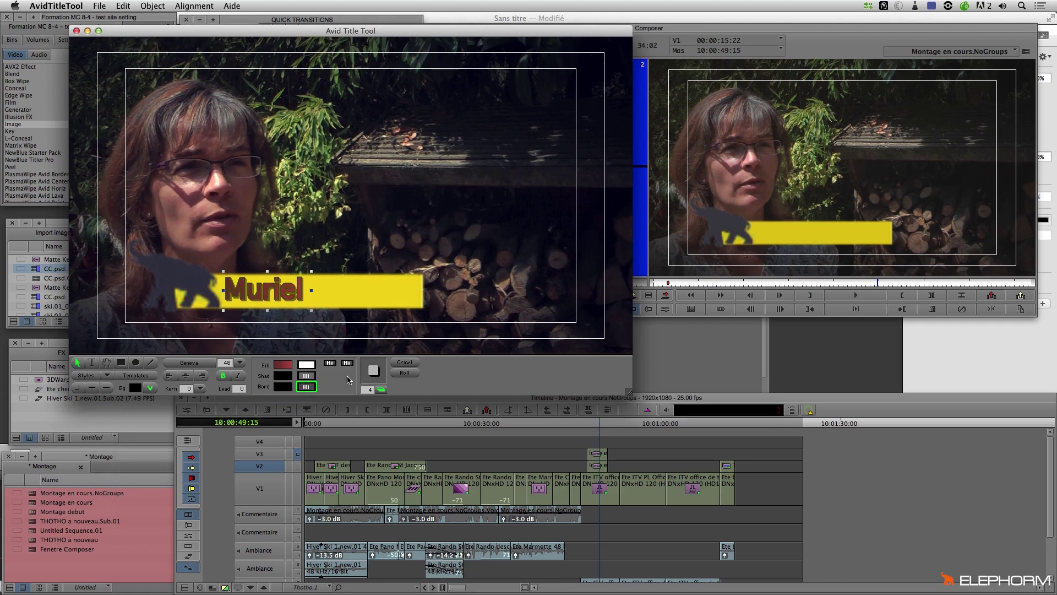
pyautogui.click(92, 388)
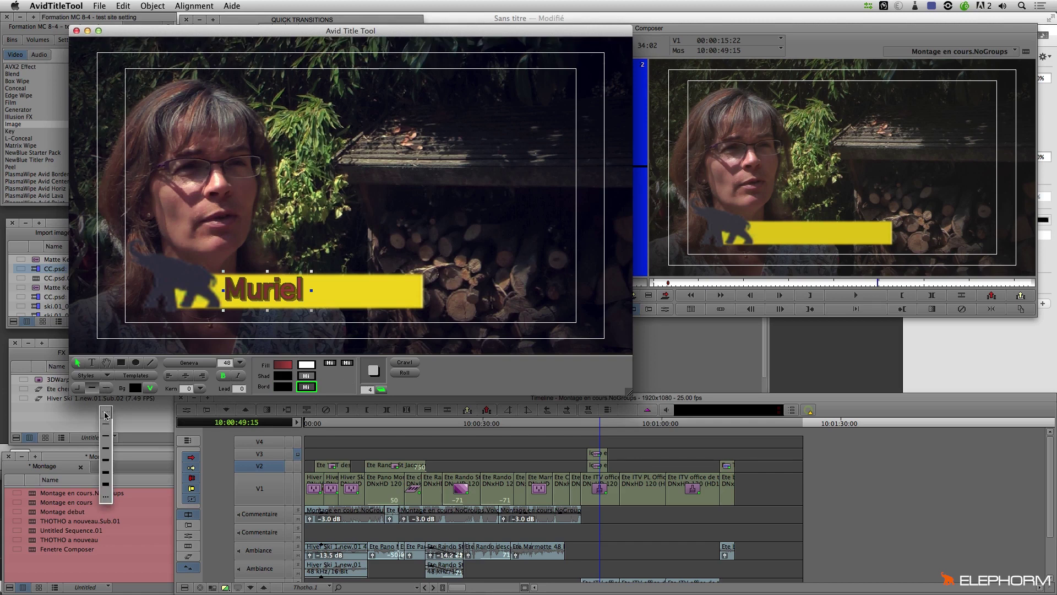
pyautogui.click(105, 411)
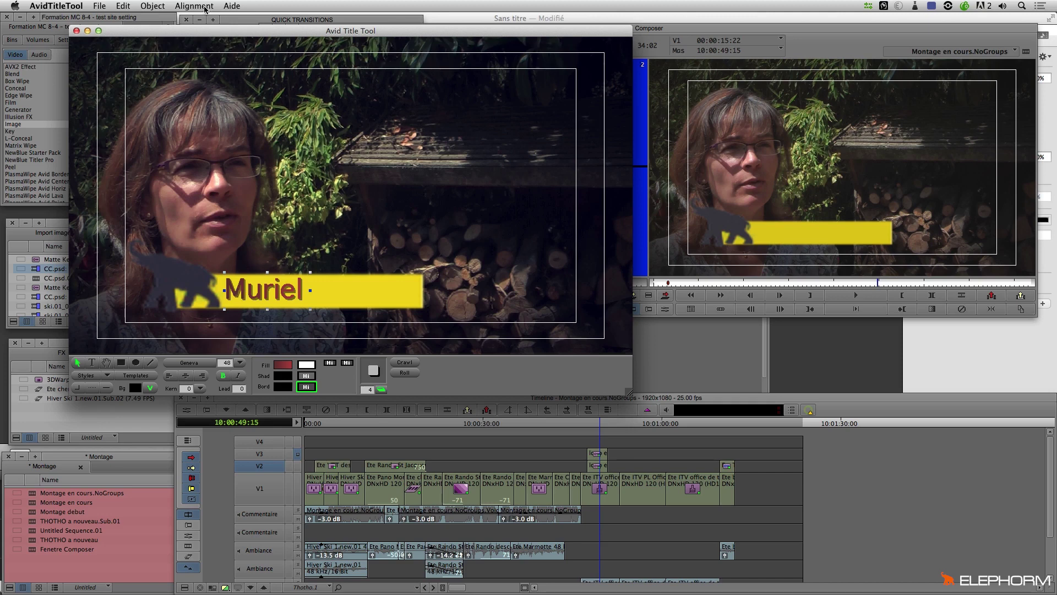
# Step: Soften the name text's shadow with a Shadow Softness of 8
pyautogui.click(152, 6)
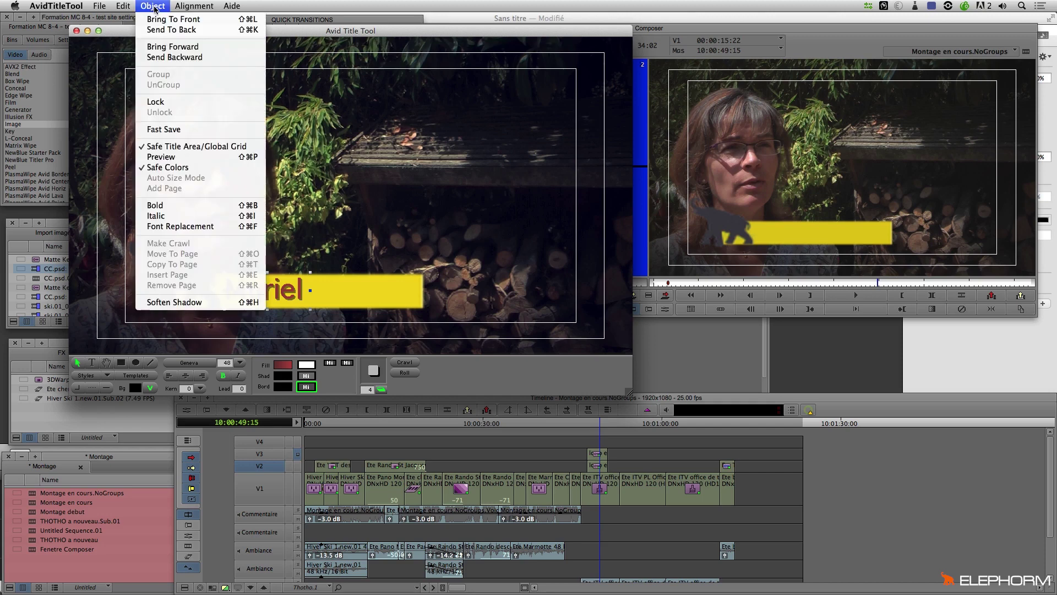
pyautogui.click(199, 303)
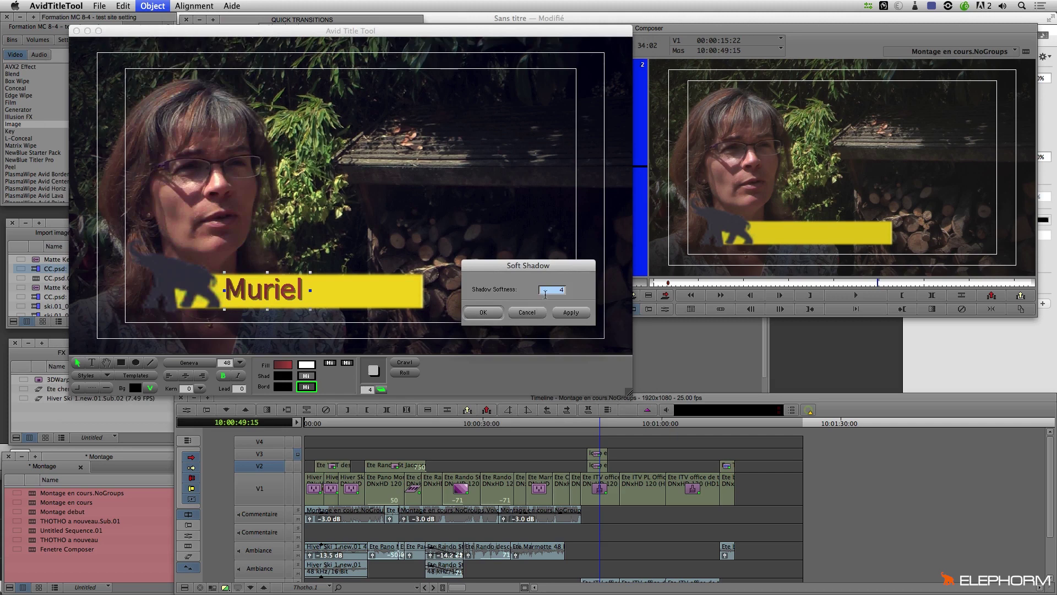
pyautogui.click(580, 313)
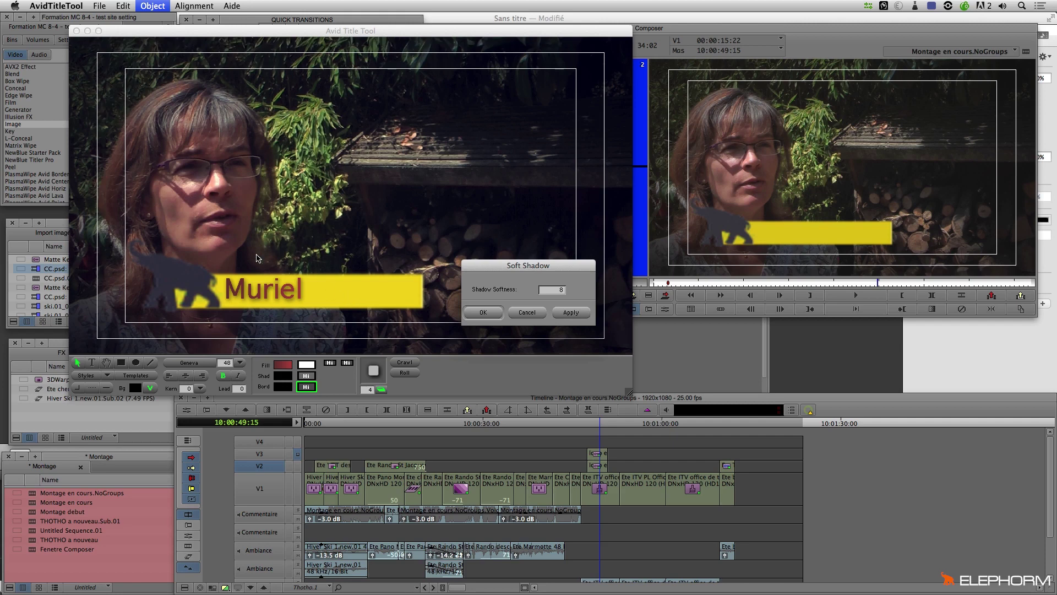
pyautogui.click(471, 313)
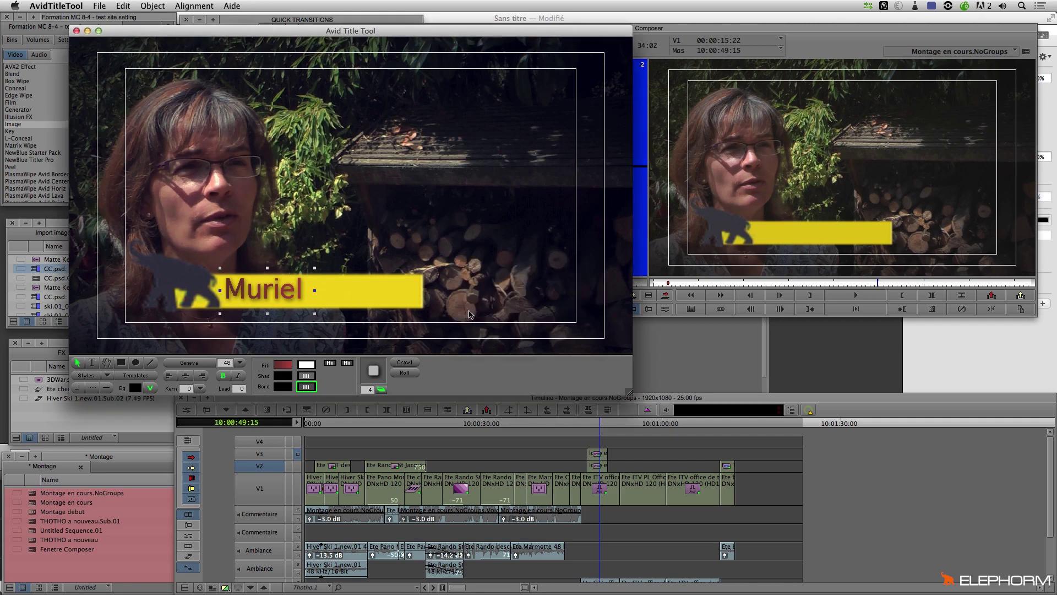
# Step: Nudge the name text slightly to the right along the yellow banner
pyautogui.click(269, 292)
pyautogui.press('Right')
pyautogui.press('Right')
pyautogui.press('Right')
pyautogui.press('Right')
pyautogui.press('Right')
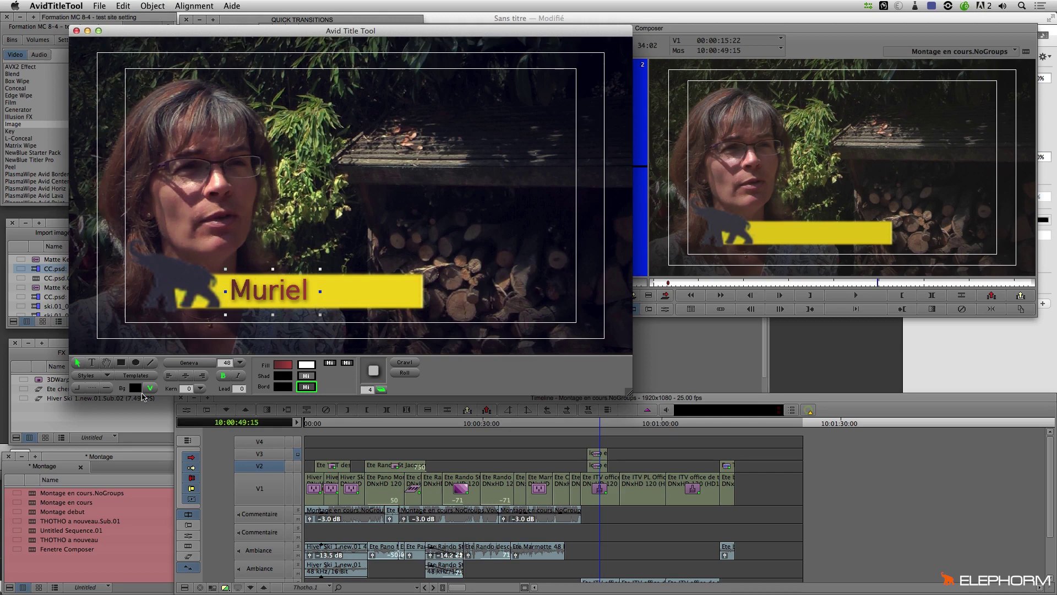
# Step: Try the justification options on the name text and centre it within its text box
pyautogui.click(169, 376)
pyautogui.click(204, 377)
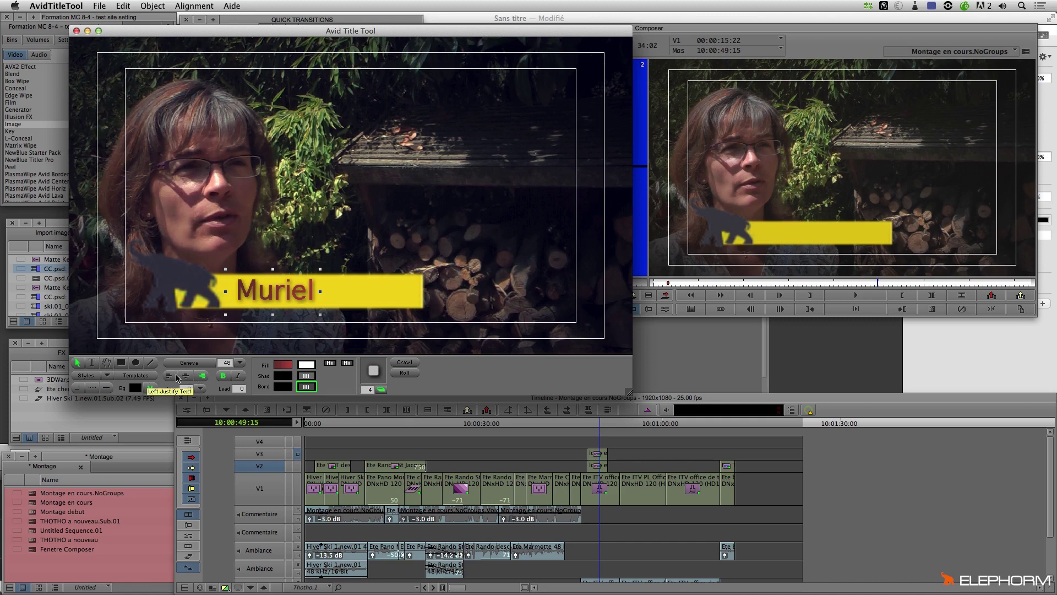
pyautogui.click(187, 376)
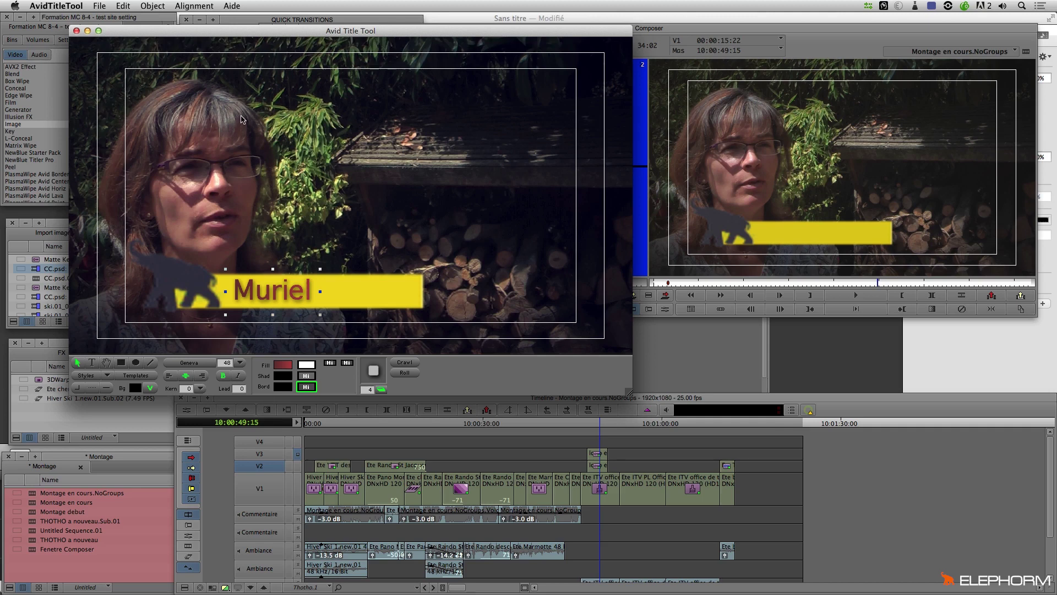
# Step: Try centring the name text horizontally in the frame, and move it back to the start of the yellow banner
pyautogui.click(197, 6)
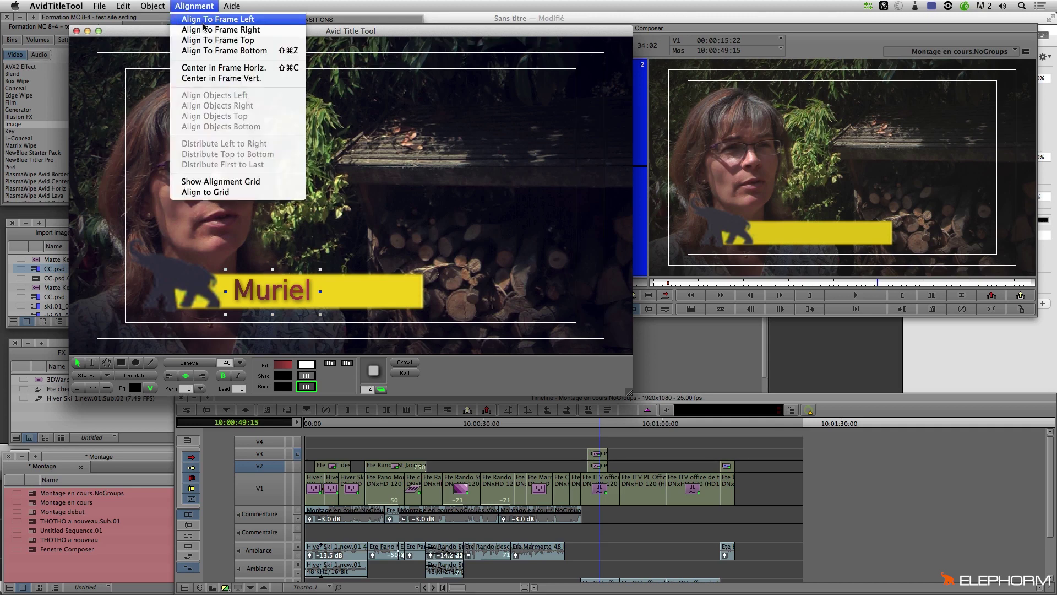
pyautogui.click(212, 68)
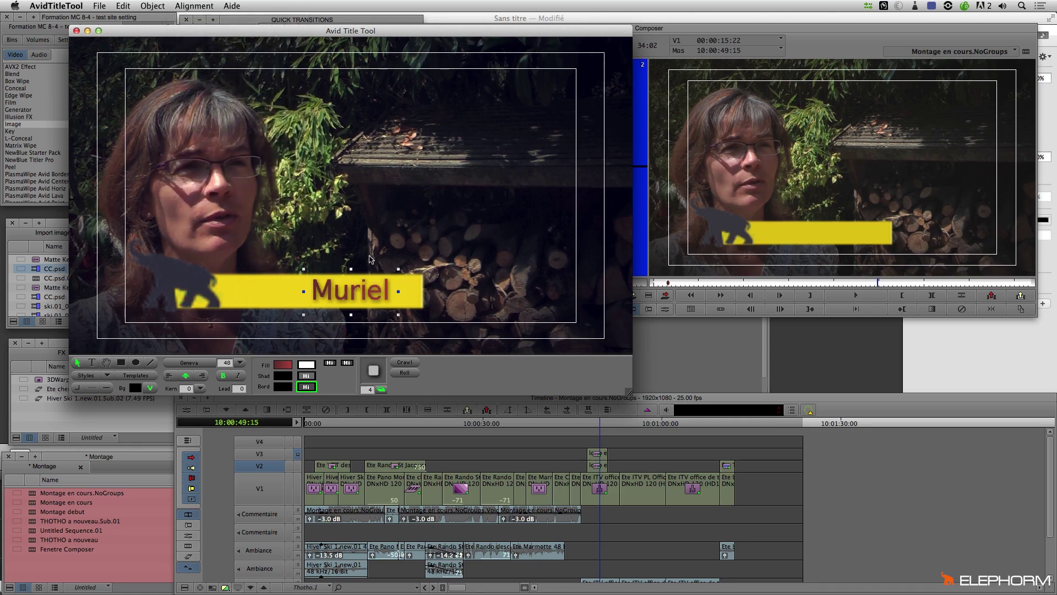
pyautogui.moveTo(348, 292); pyautogui.dragTo(265, 292)
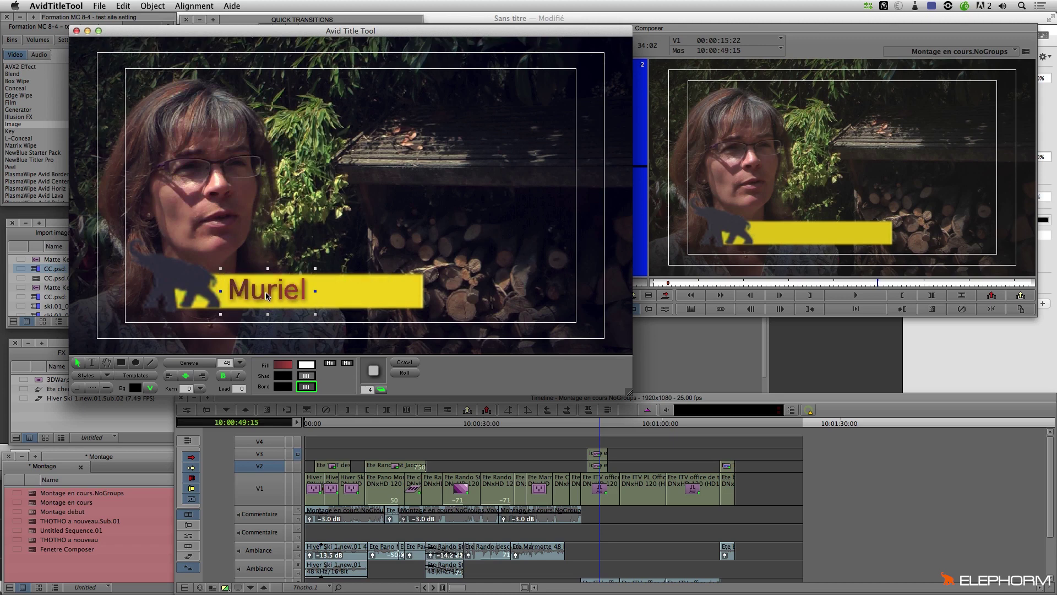
# Step: Toggle the video background off and on again to examine the title against plain black
pyautogui.click(150, 390)
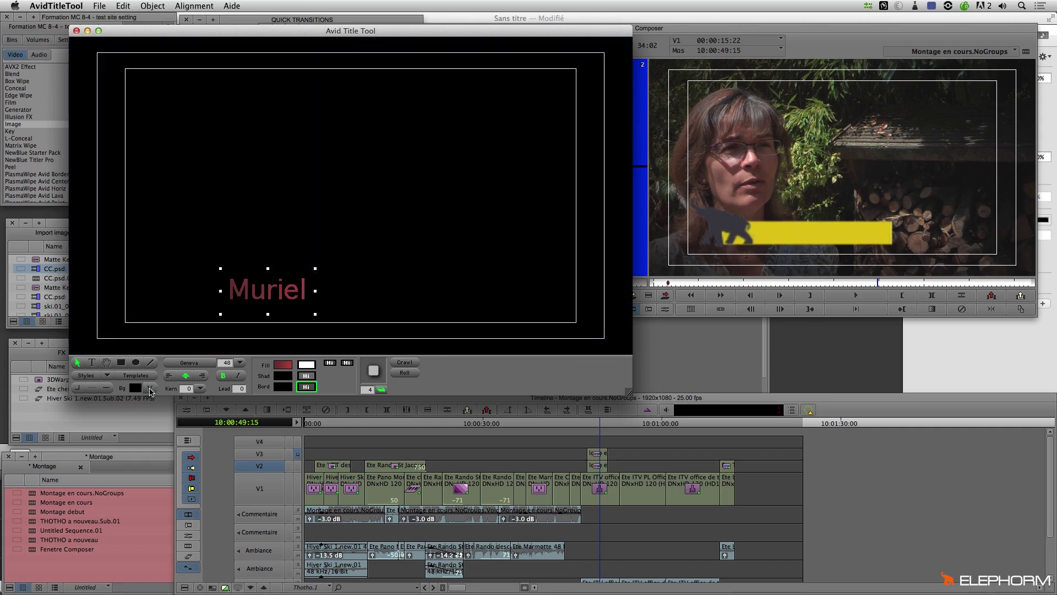
pyautogui.click(149, 389)
pyautogui.click(150, 389)
pyautogui.click(150, 390)
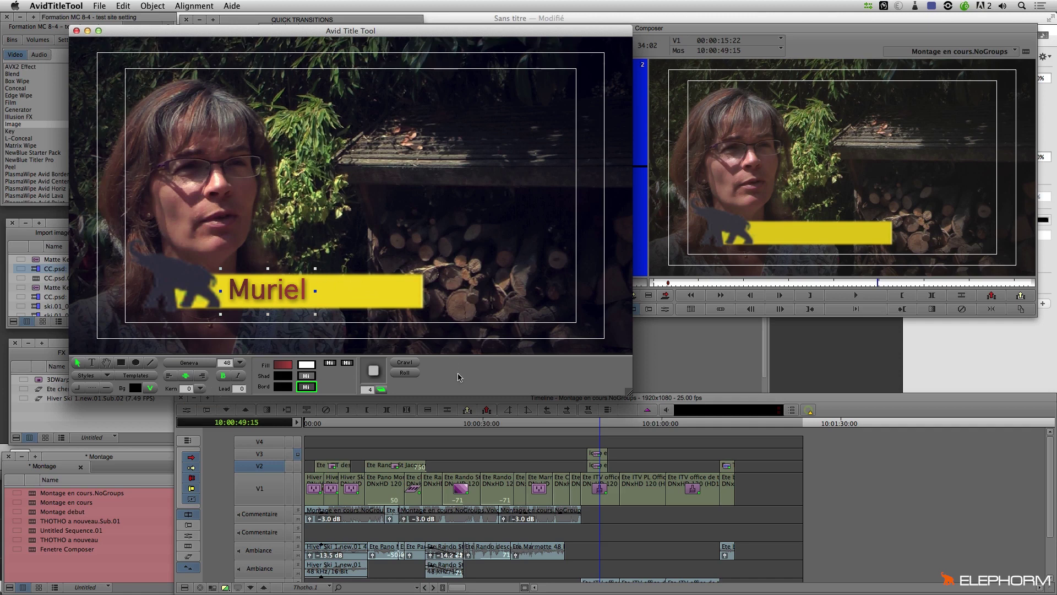
# Step: Close the title and save it as titre1 in the ITV bin at DNxHD 120 MXF resolution
pyautogui.click(77, 31)
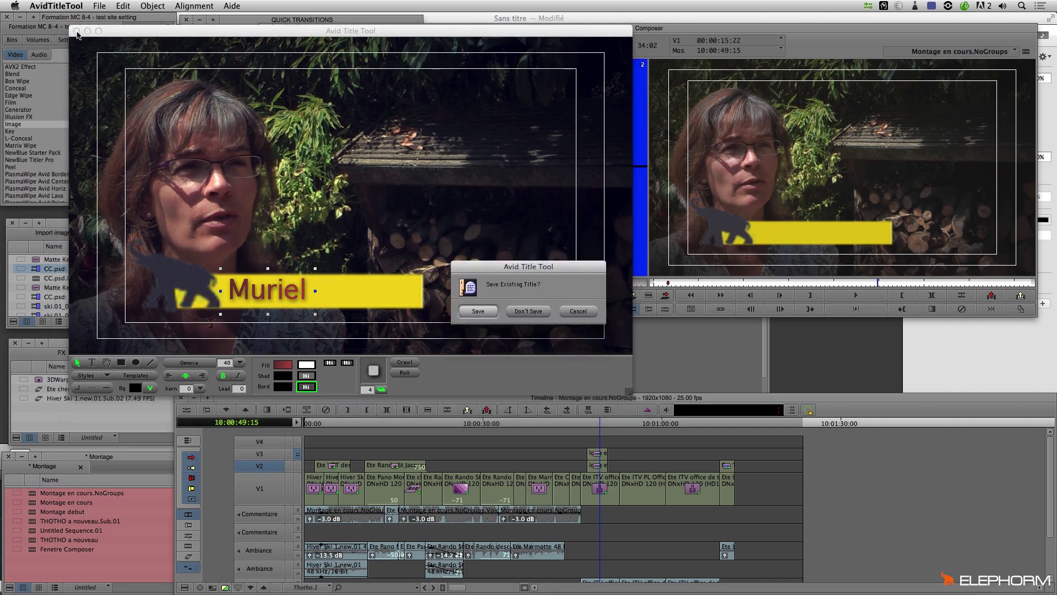
pyautogui.click(478, 312)
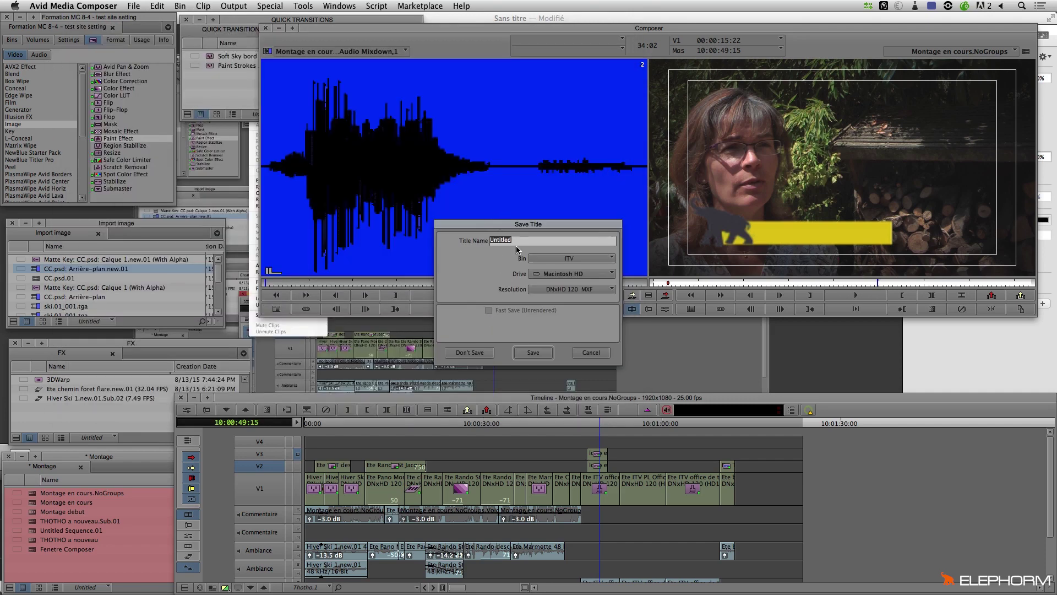
pyautogui.write('titre1')
pyautogui.click(533, 354)
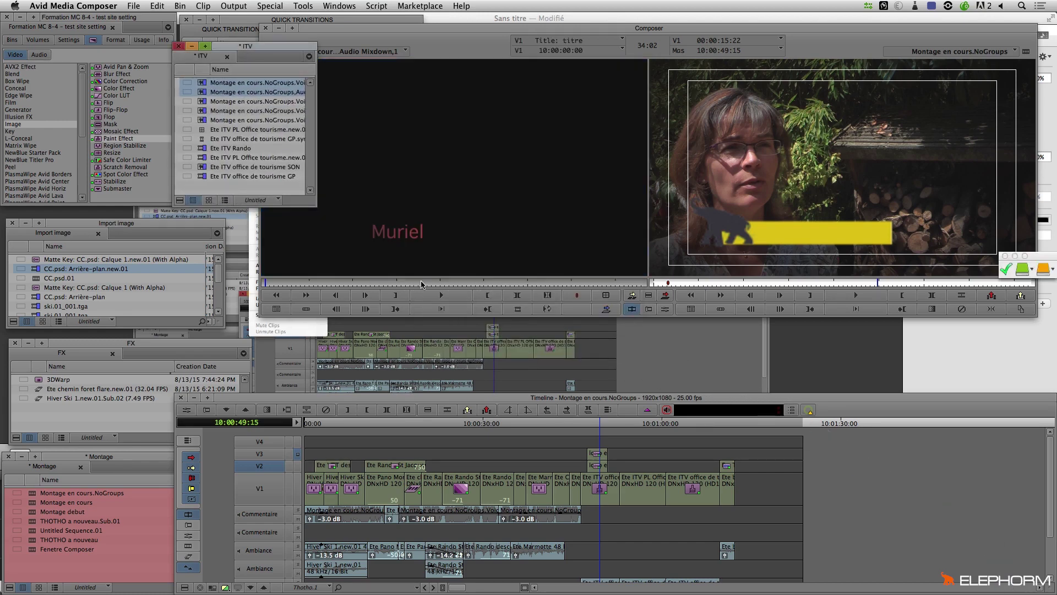
# Step: Park the titre1 source at 10:00:24:08 and mark the duration of the banner's V3 clip in the timeline
pyautogui.click(327, 283)
pyautogui.moveTo(327, 283)
pyautogui.mouseDown()
pyautogui.moveTo(420, 283)
pyautogui.moveTo(324, 283)
pyautogui.moveTo(341, 283)
pyautogui.mouseUp()
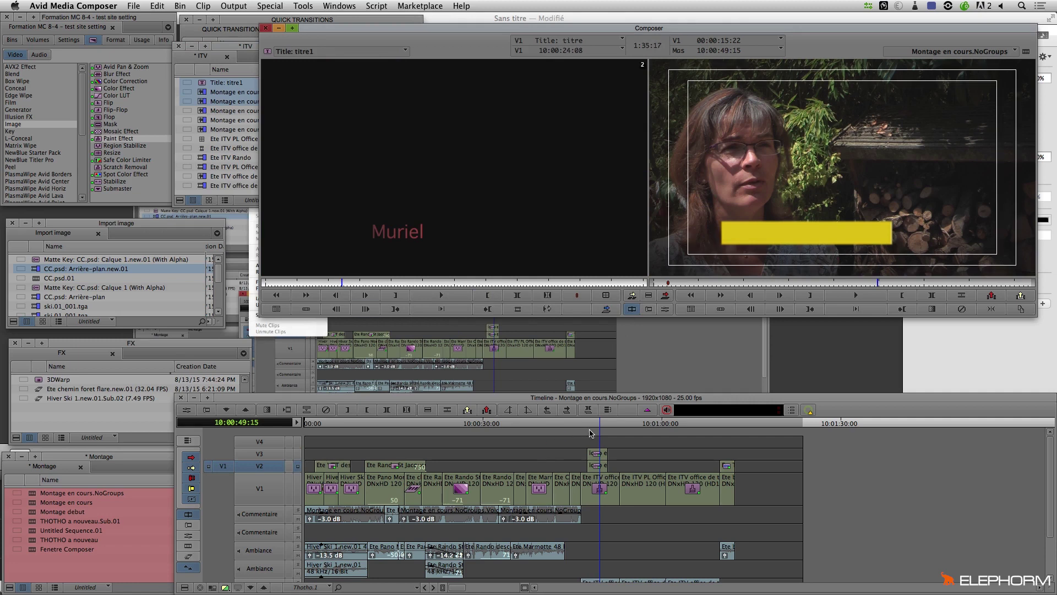
pyautogui.click(595, 455)
pyautogui.press('t')
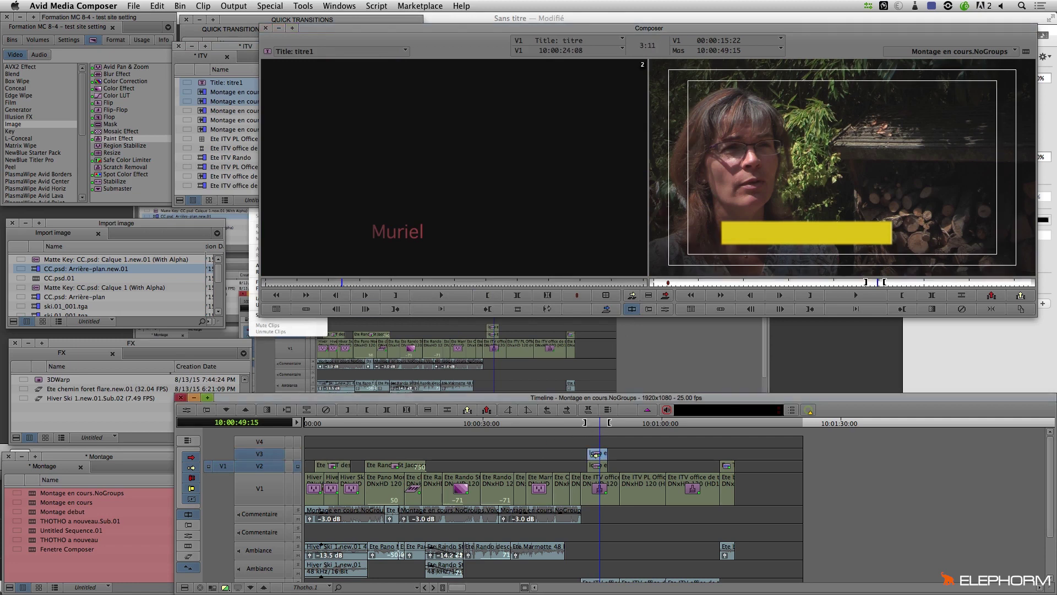
# Step: Patch the titre1 source to V4 and overwrite it into the marked range above the banner clips
pyautogui.click(266, 462)
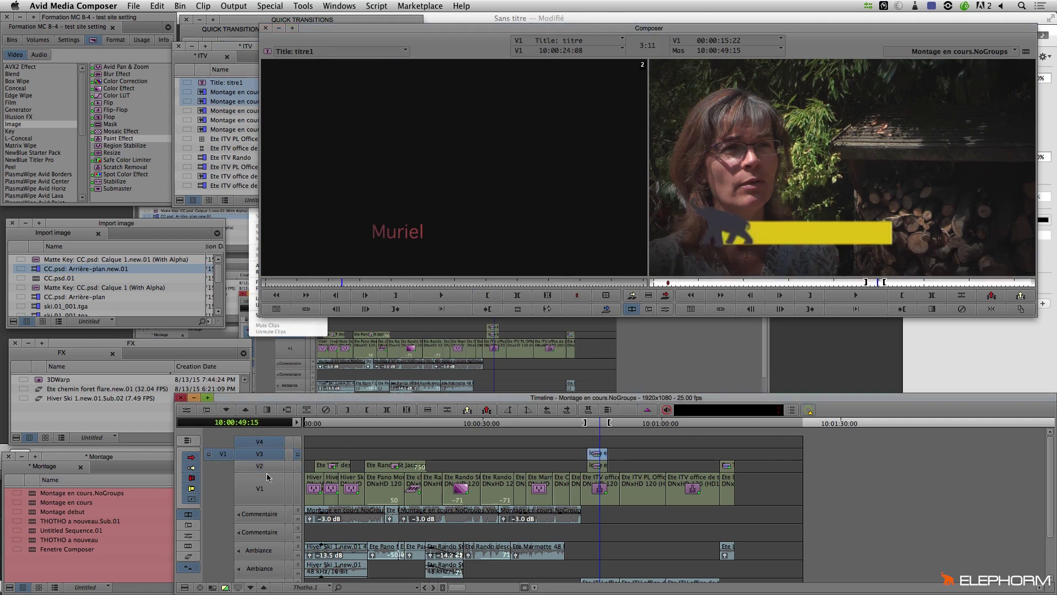
pyautogui.click(259, 441)
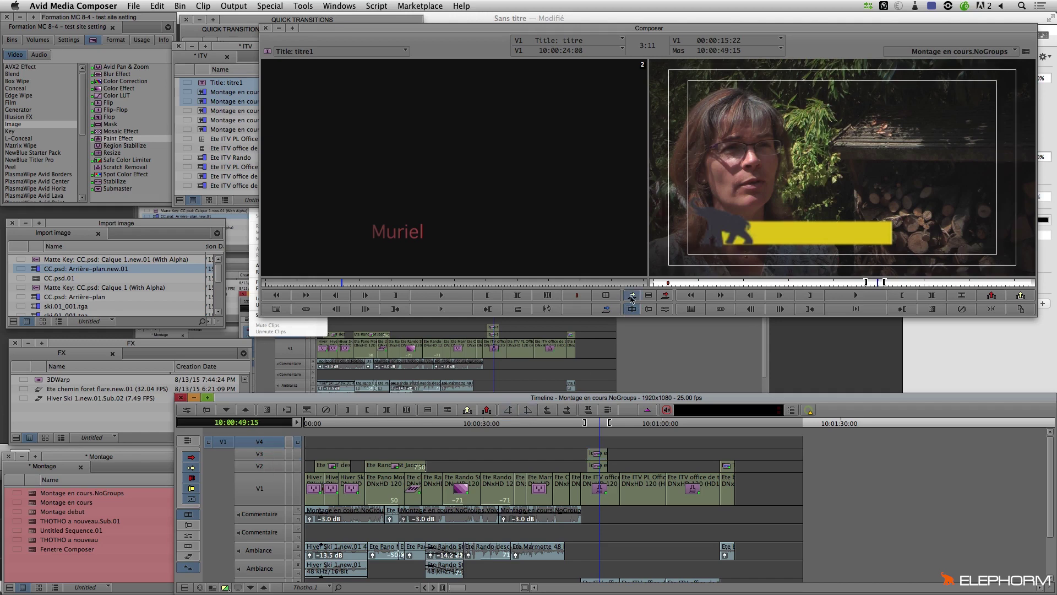
pyautogui.click(665, 298)
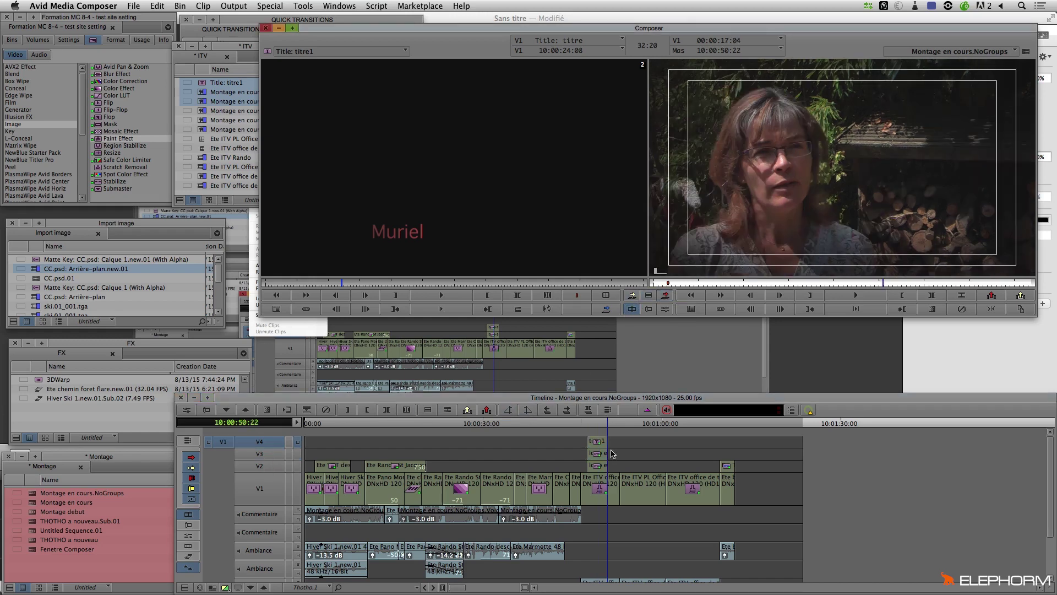
pyautogui.click(596, 423)
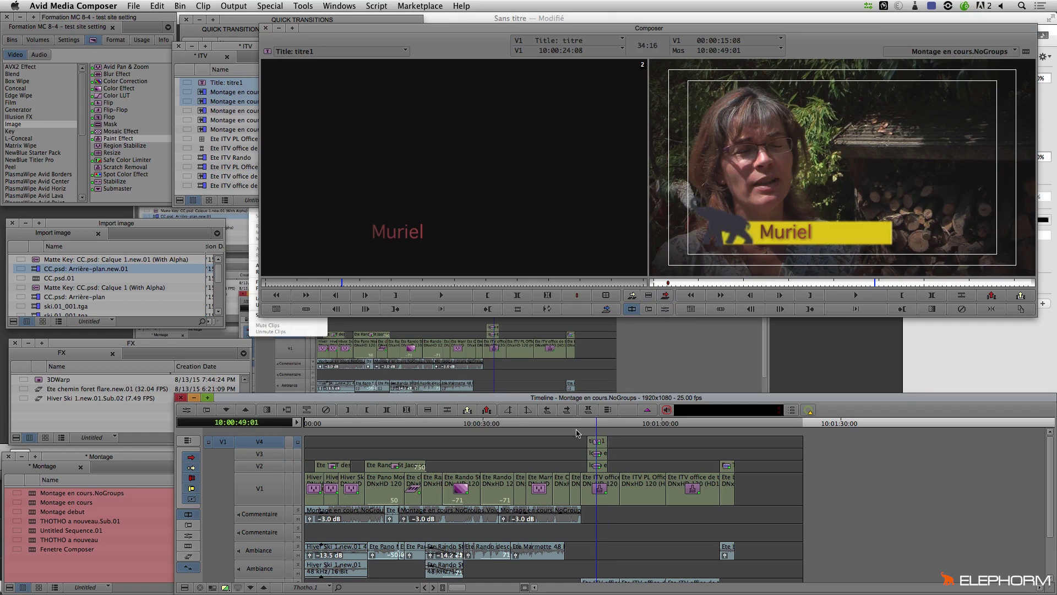
# Step: Start a new Avid Title Tool title over the interview frame at 10:01:01:15
pyautogui.moveTo(590, 424); pyautogui.dragTo(672, 435)
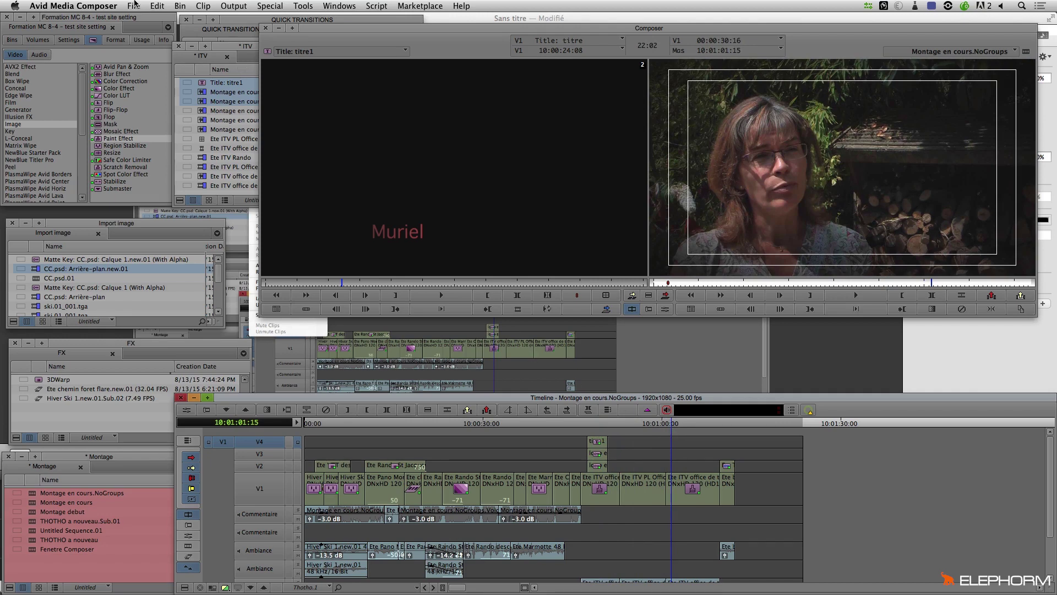
pyautogui.click(199, 7)
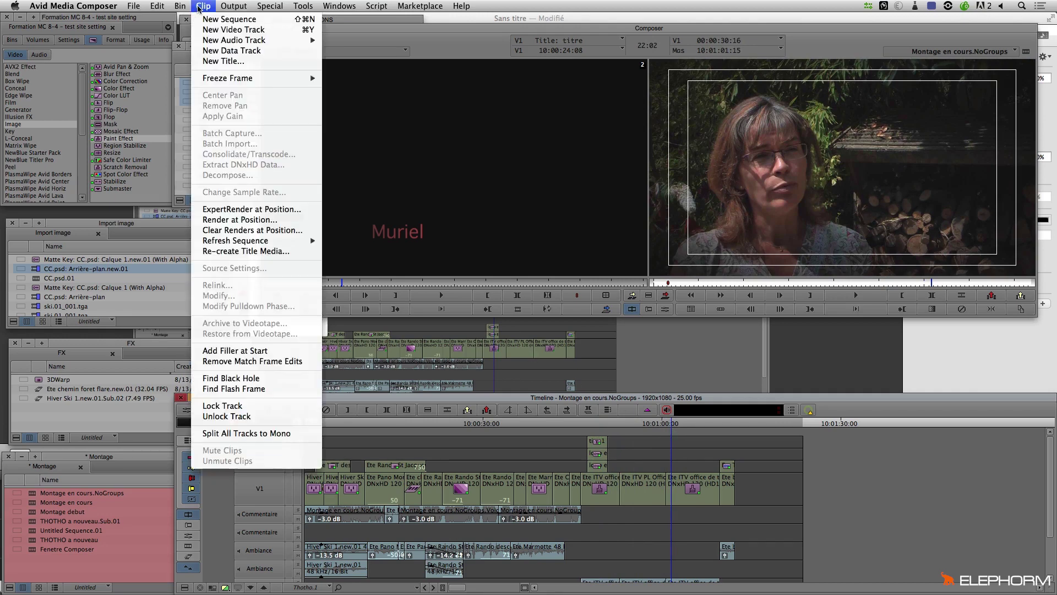
pyautogui.click(213, 64)
pyautogui.click(529, 318)
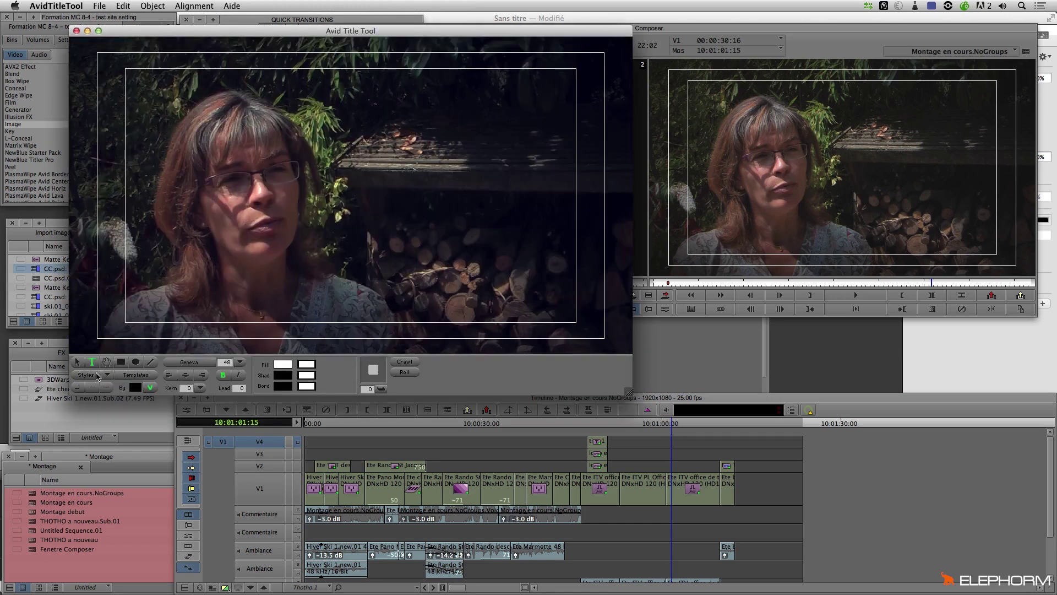
# Step: Draw a wide white rectangle across the lower part of the frame and give it a drop shadow with depth 9
pyautogui.moveTo(169, 269); pyautogui.dragTo(449, 303)
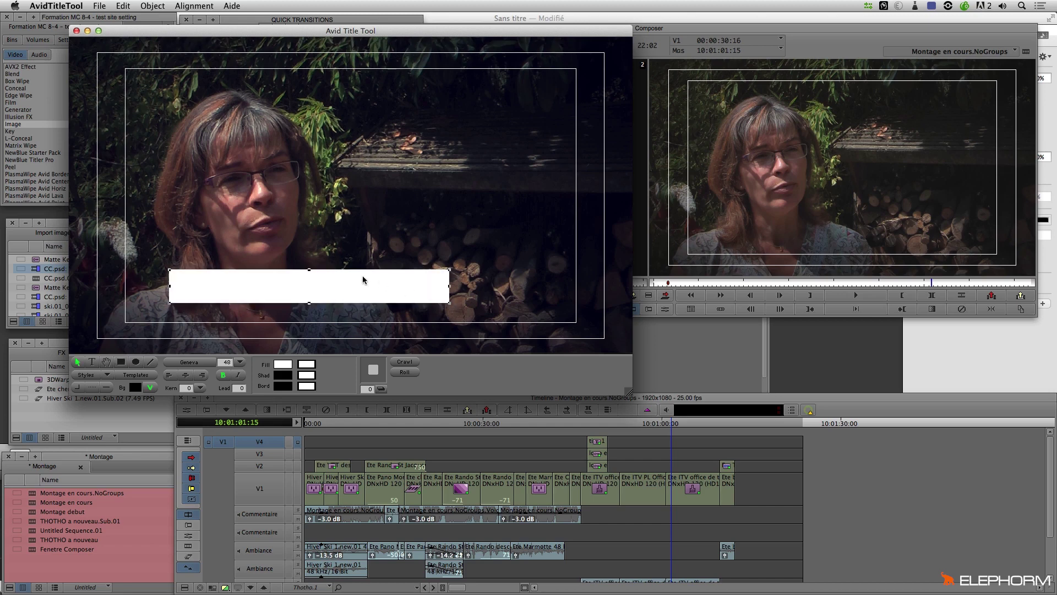
pyautogui.moveTo(367, 281); pyautogui.dragTo(386, 294)
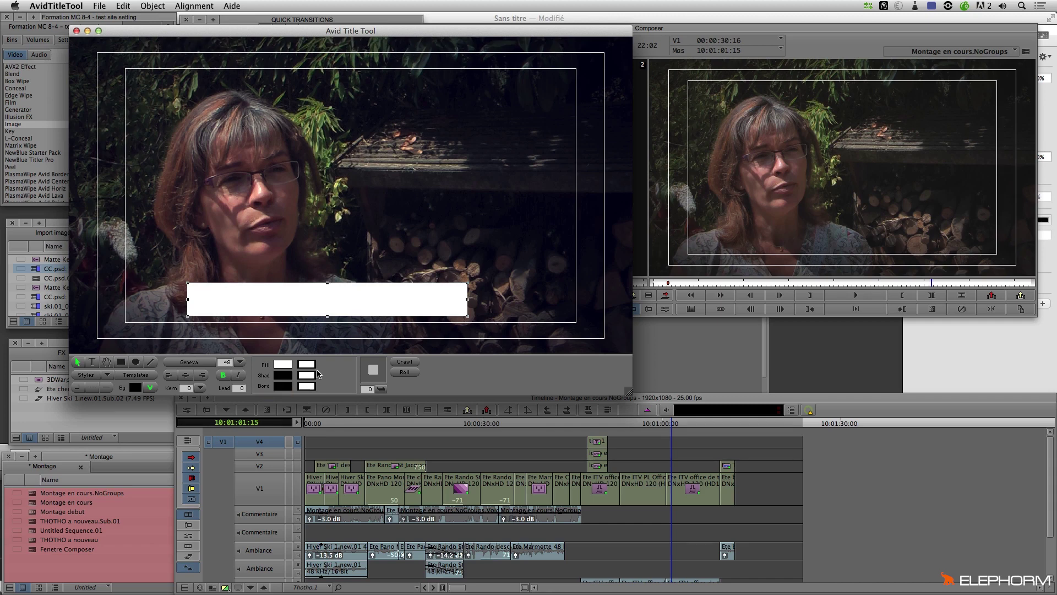
pyautogui.moveTo(373, 369); pyautogui.dragTo(380, 379)
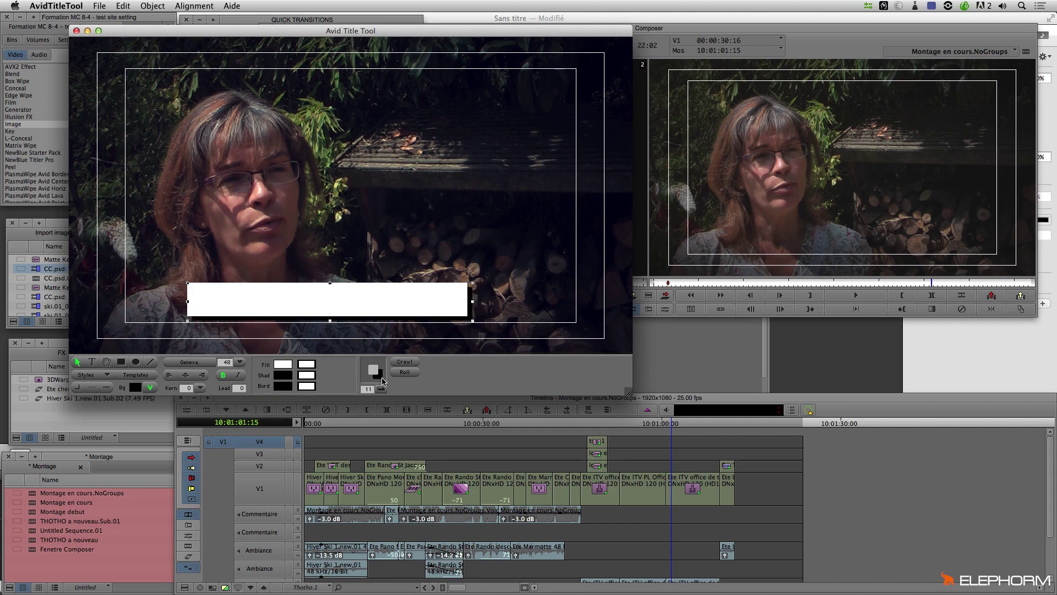
pyautogui.moveTo(381, 377); pyautogui.dragTo(381, 378)
# Step: Soften the white rectangle's shadow with a Shadow Softness of 4 and fine-tune the shadow's offset
pyautogui.click(159, 7)
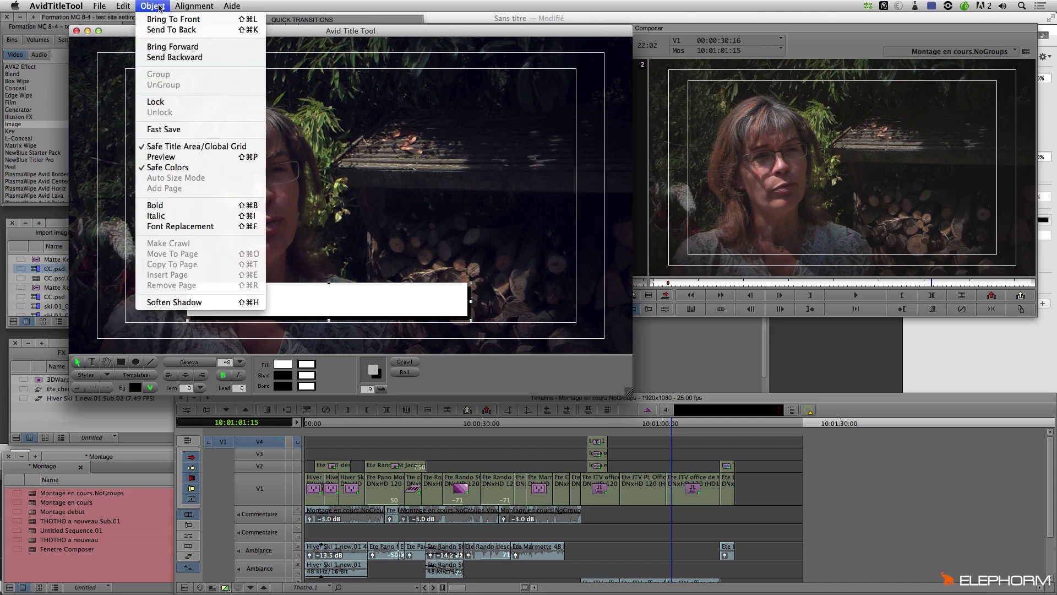
pyautogui.click(186, 302)
pyautogui.click(567, 312)
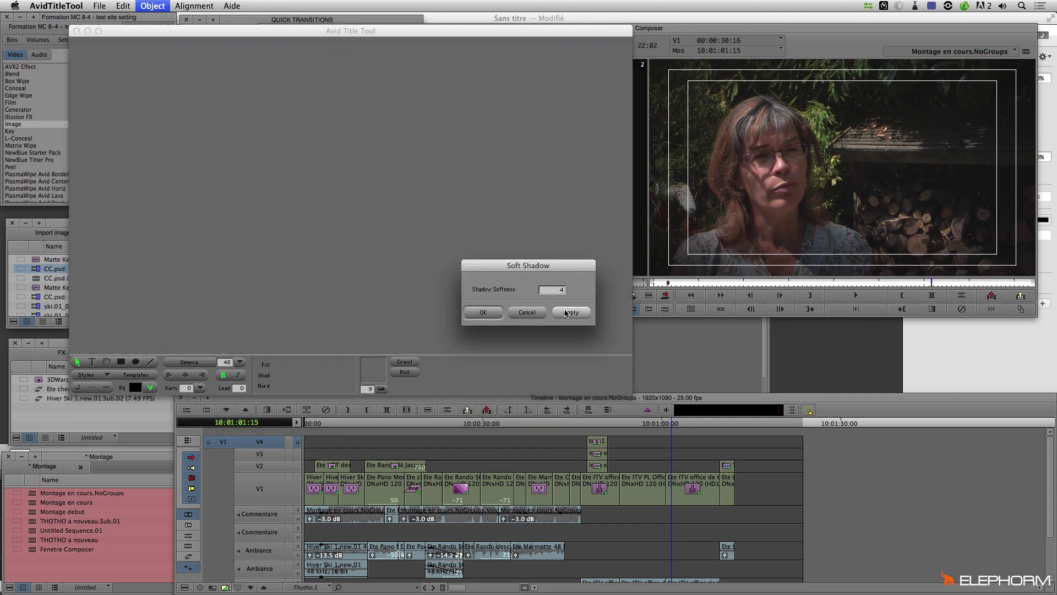
pyautogui.click(483, 312)
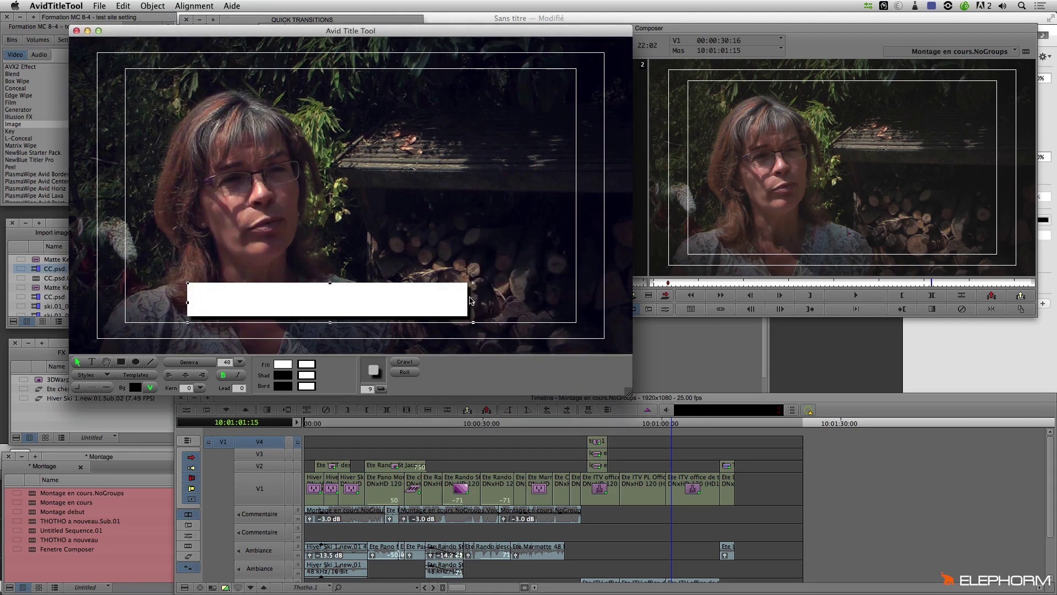
pyautogui.click(379, 379)
pyautogui.moveTo(379, 380); pyautogui.dragTo(380, 377)
# Step: Draw a second rectangle of similar size, offset slightly up and left over the first, and set its shadow depth to 0
pyautogui.click(121, 362)
pyautogui.moveTo(176, 273); pyautogui.dragTo(456, 306)
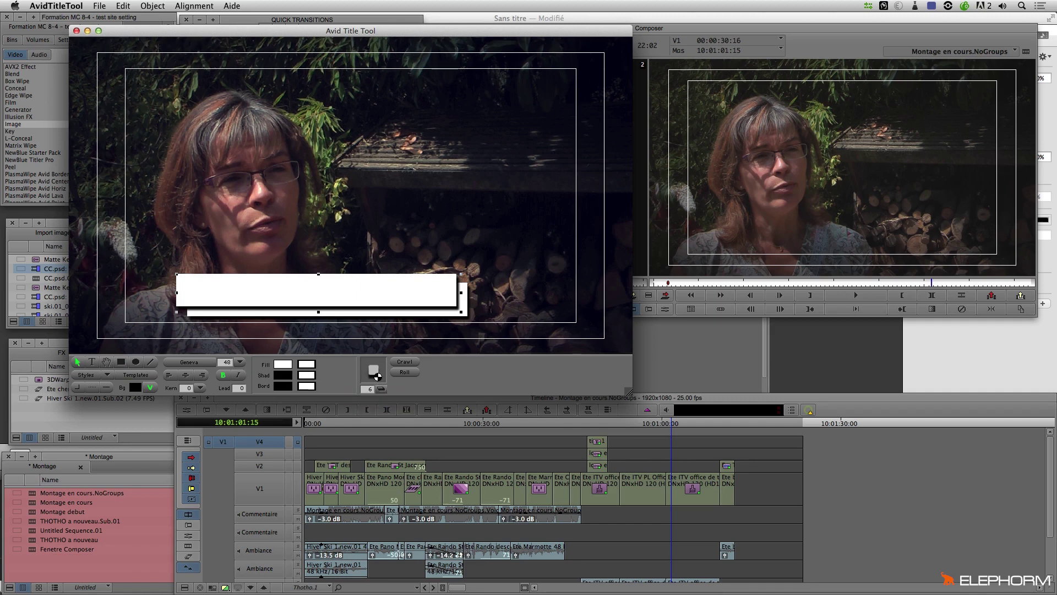
pyautogui.click(378, 376)
pyautogui.click(373, 391)
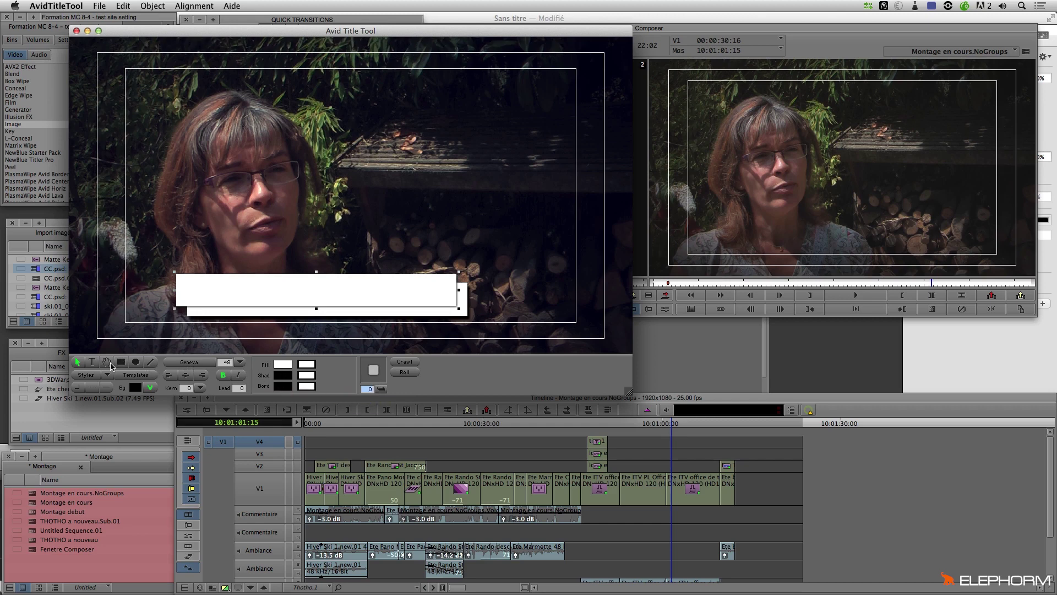
# Step: Fill the front rectangle with a medium dark blue
pyautogui.moveTo(282, 364); pyautogui.dragTo(321, 318)
pyautogui.click(407, 243)
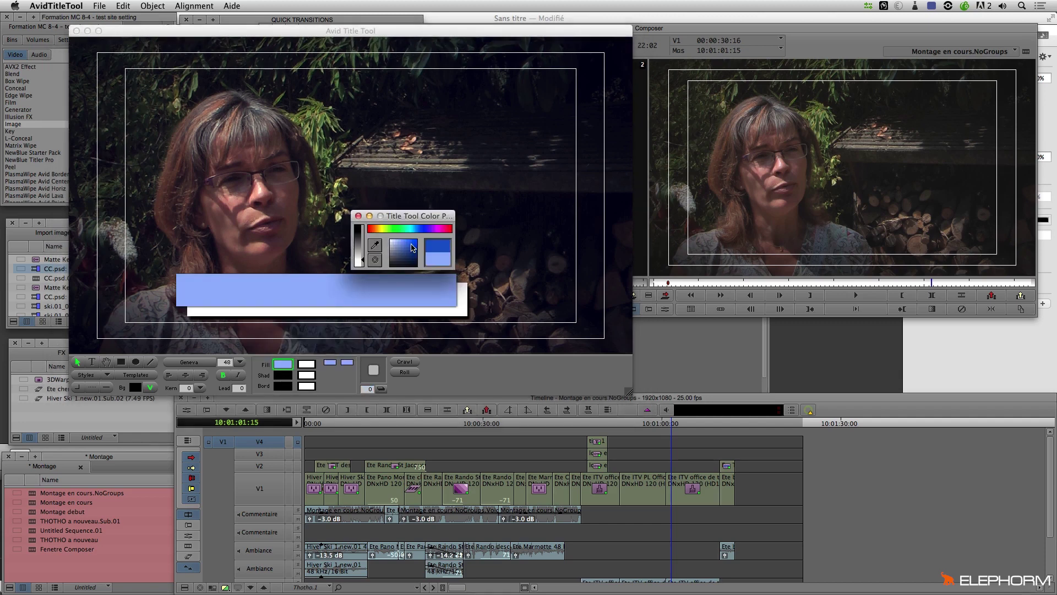
pyautogui.moveTo(410, 249); pyautogui.dragTo(409, 251)
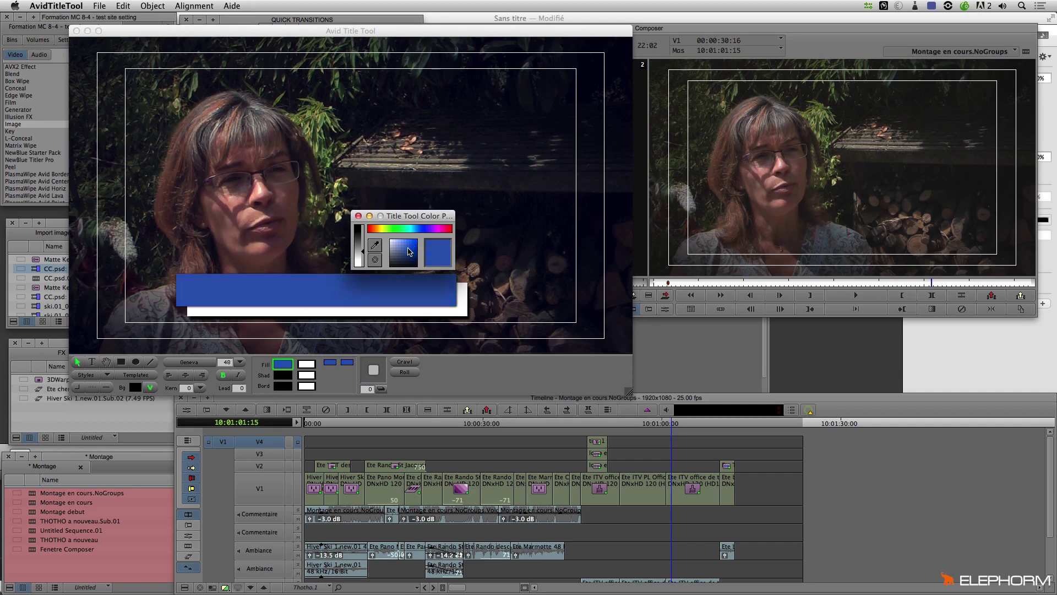
pyautogui.click(358, 216)
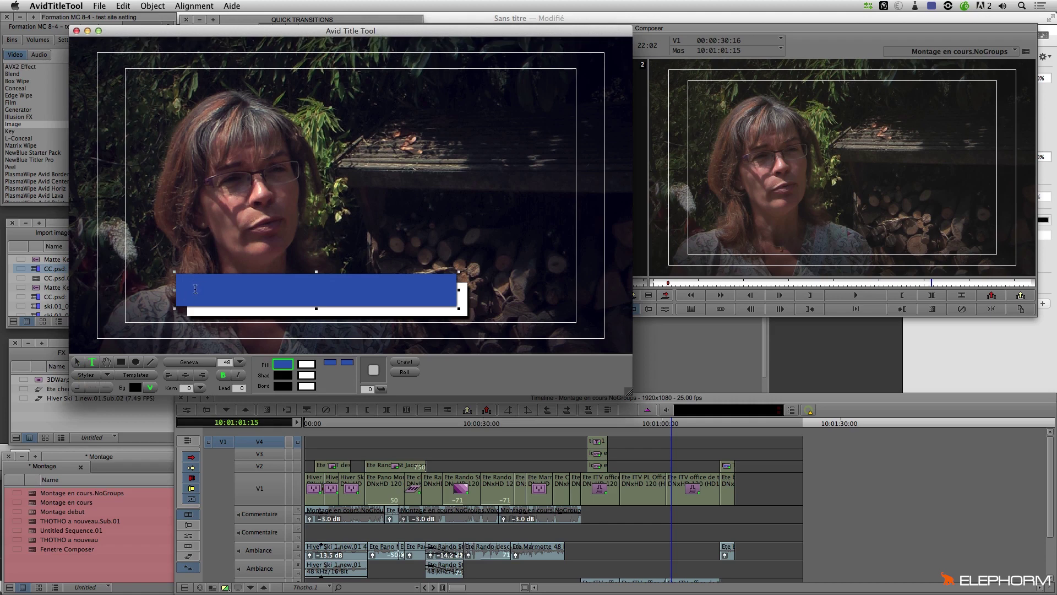
# Step: Write the interviewee's first name on the blue rectangle and set its fill to white
pyautogui.write('C')
pyautogui.click(283, 364)
pyautogui.moveTo(282, 364); pyautogui.dragTo(258, 359)
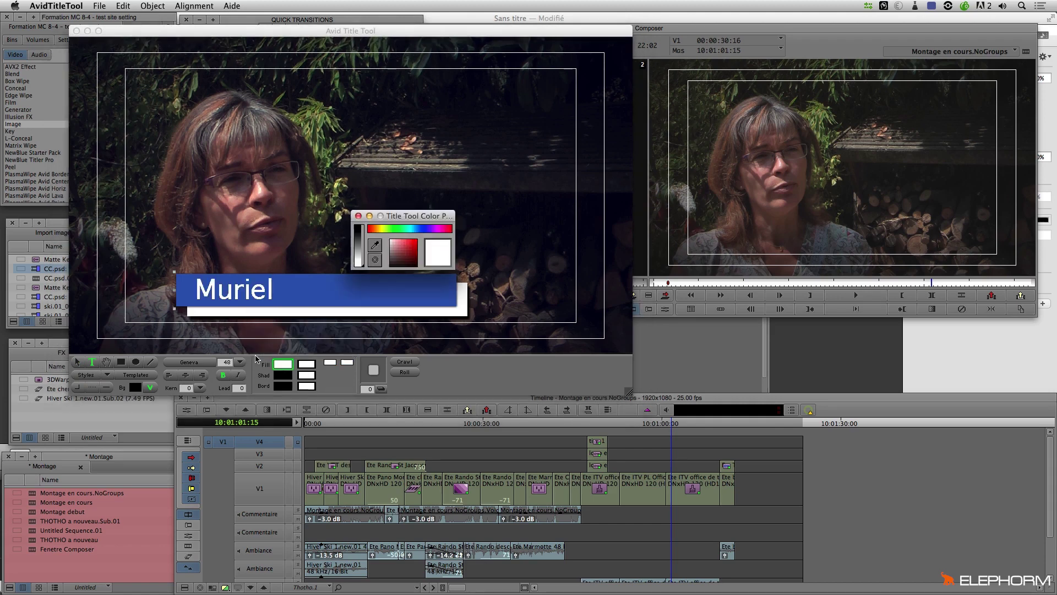
pyautogui.click(358, 215)
# Step: Give the name text on the blue rectangle a black shadow with depth 2
pyautogui.click(283, 375)
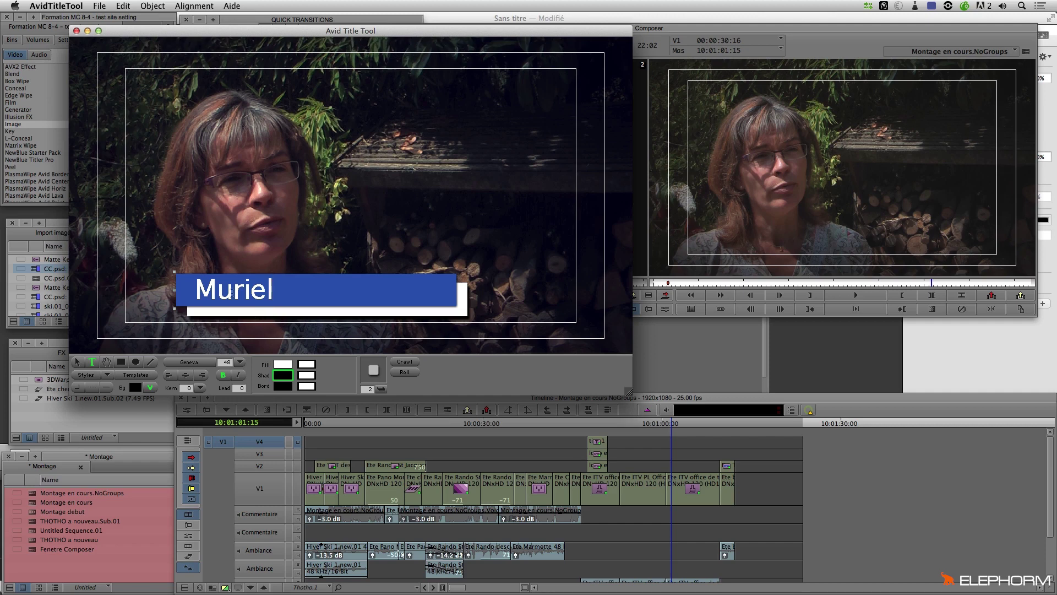
pyautogui.click(77, 362)
pyautogui.click(379, 380)
# Step: Close the blue banner title and save it as titre2 in the ITV bin at DNxHD 120 MXF resolution
pyautogui.click(77, 31)
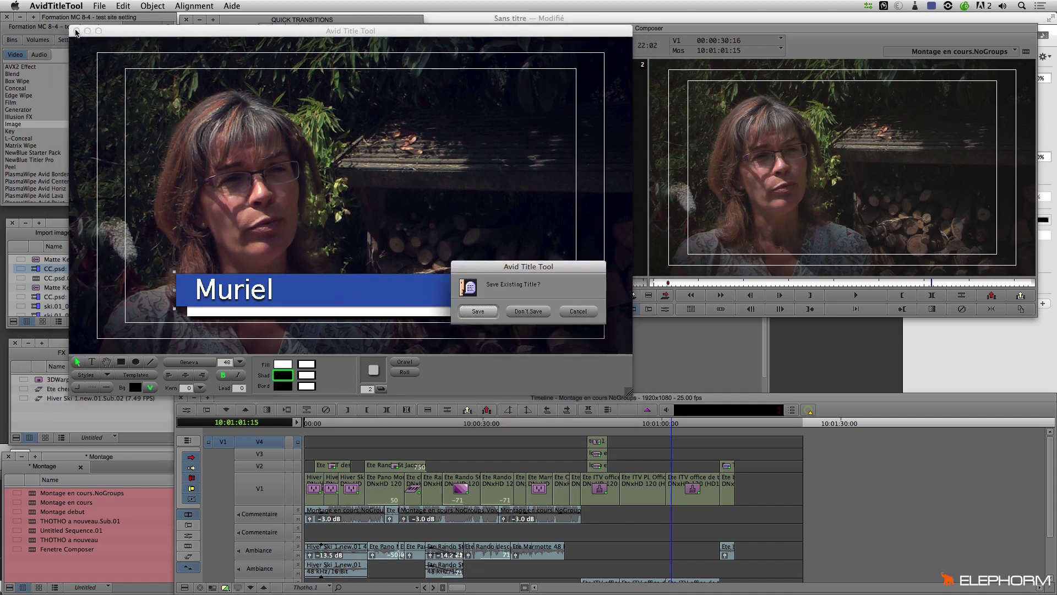
pyautogui.click(478, 311)
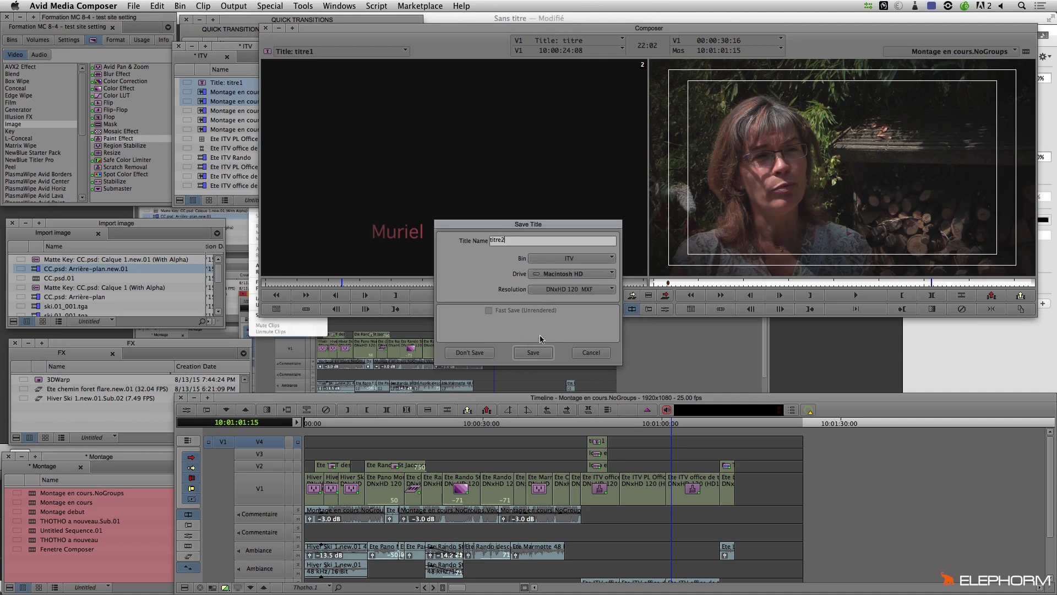
pyautogui.click(523, 355)
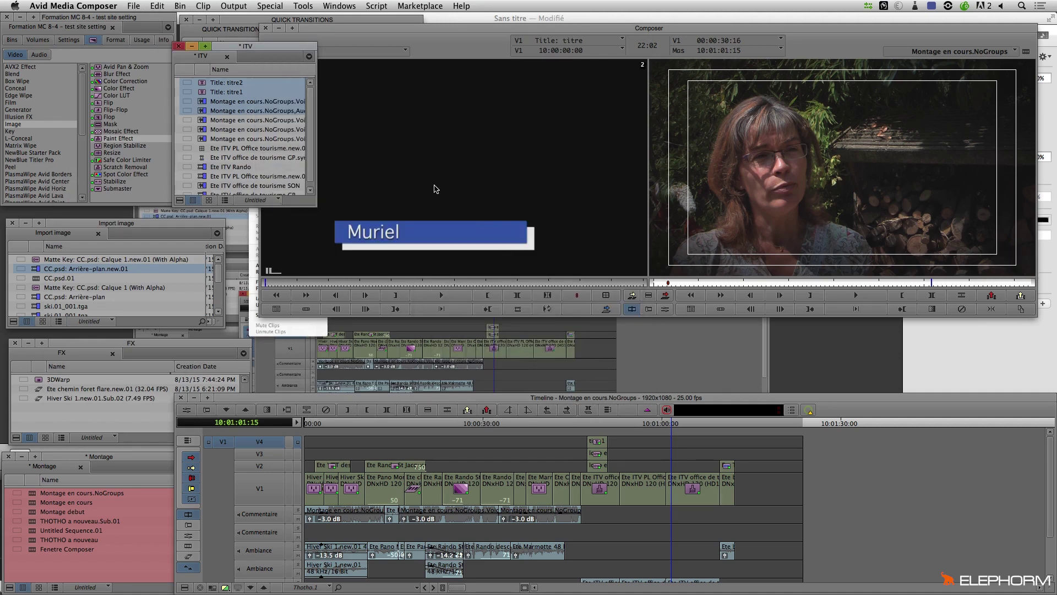
# Step: Mark a timeline range from 10:01:01:08 to 10:01:07:11 on V4 for the titre2 title
pyautogui.click(671, 429)
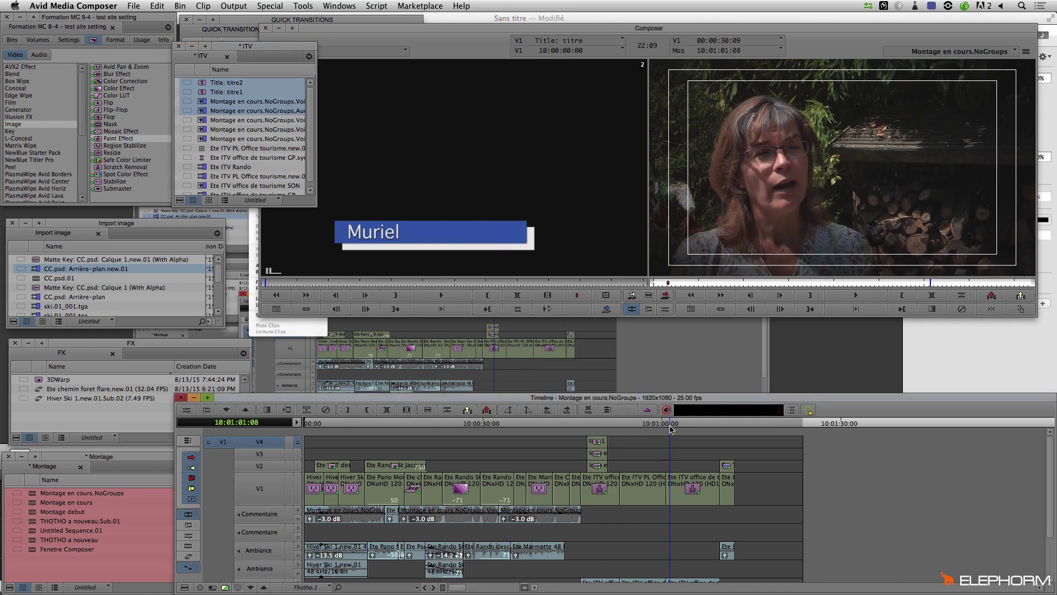
pyautogui.rightClick(710, 427)
pyautogui.click(707, 424)
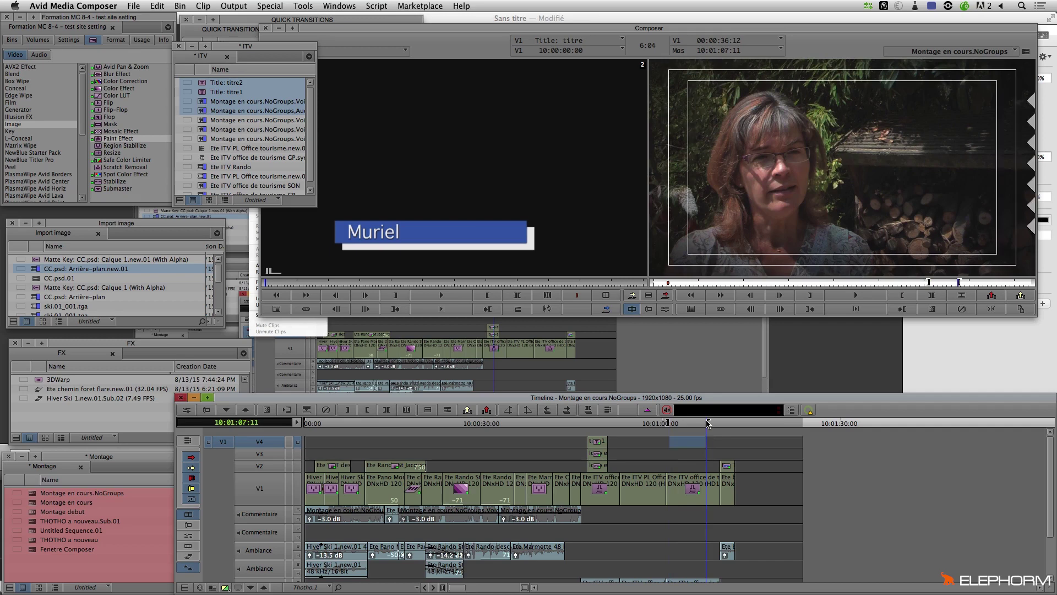
# Step: Patch the source video track to V2 in the timeline and leave V4 deselected
pyautogui.hotkey('ctrl', ']')
pyautogui.scroll(-3, 277, 467)
pyautogui.rightClick(278, 467)
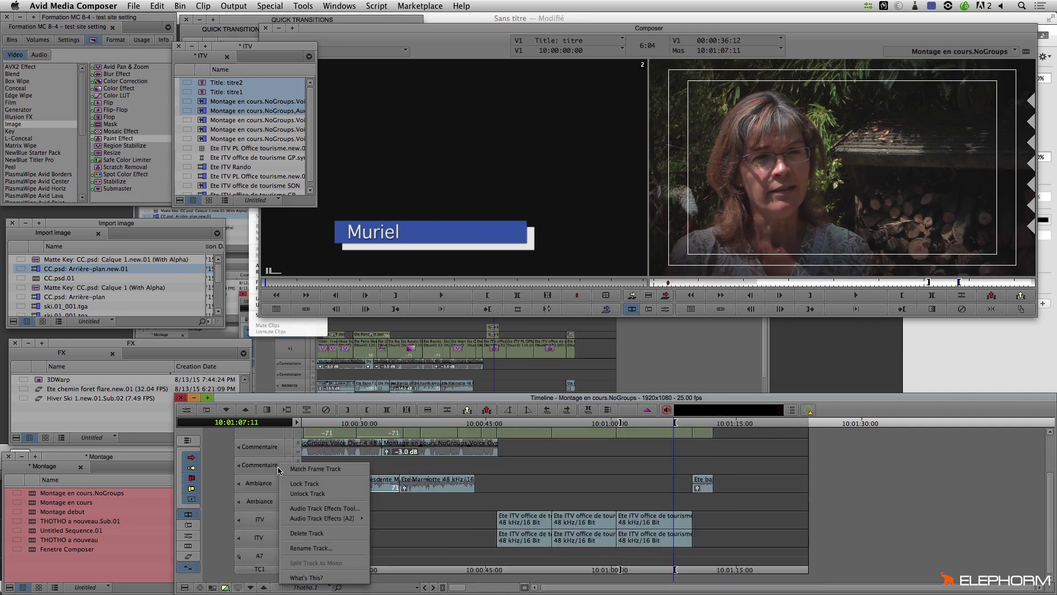
pyautogui.click(218, 497)
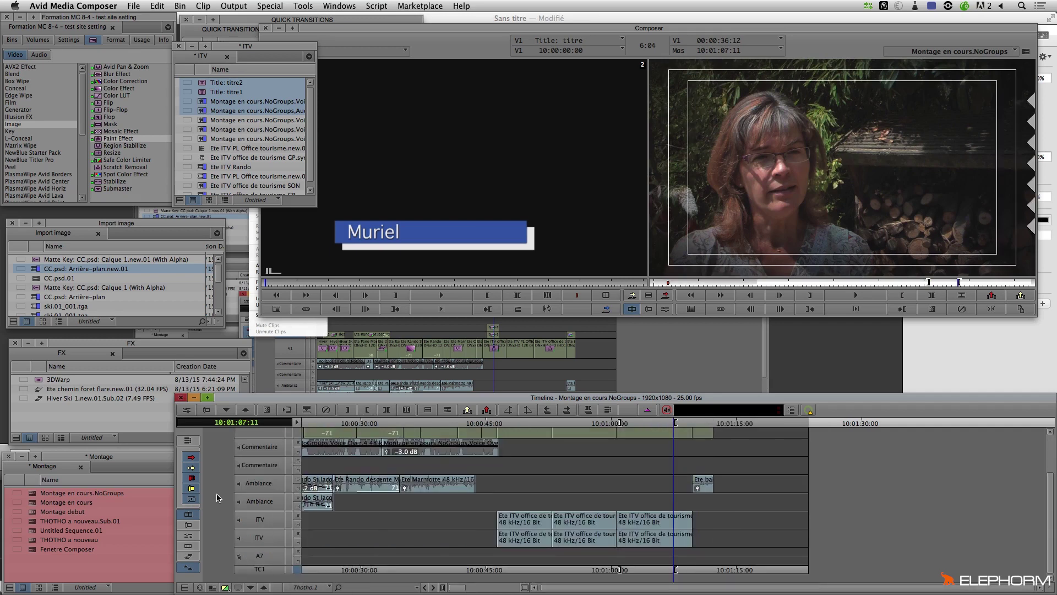
pyautogui.scroll(5, 218, 497)
pyautogui.click(259, 469)
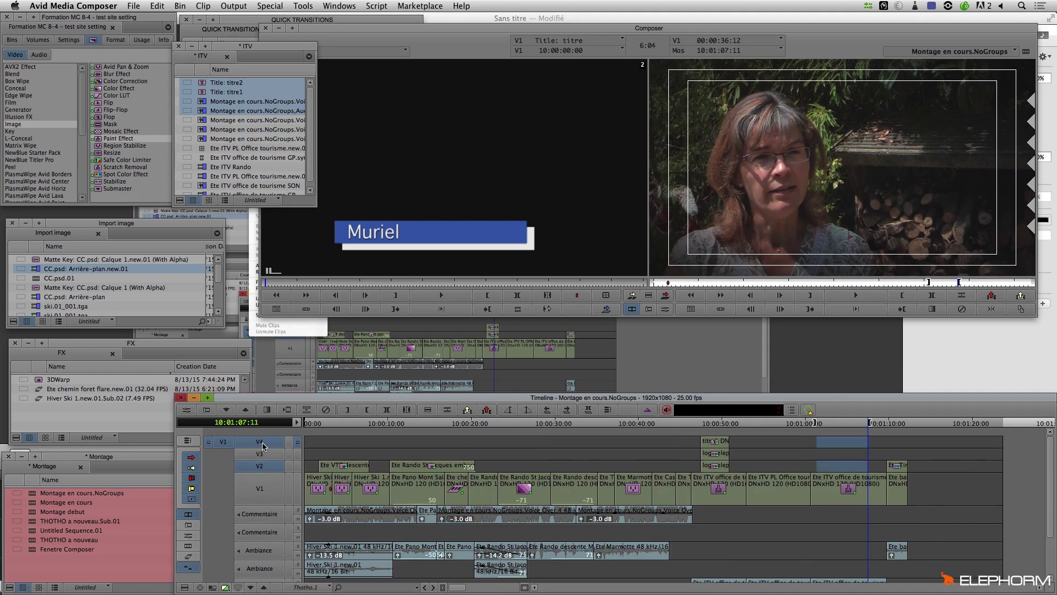
pyautogui.click(265, 442)
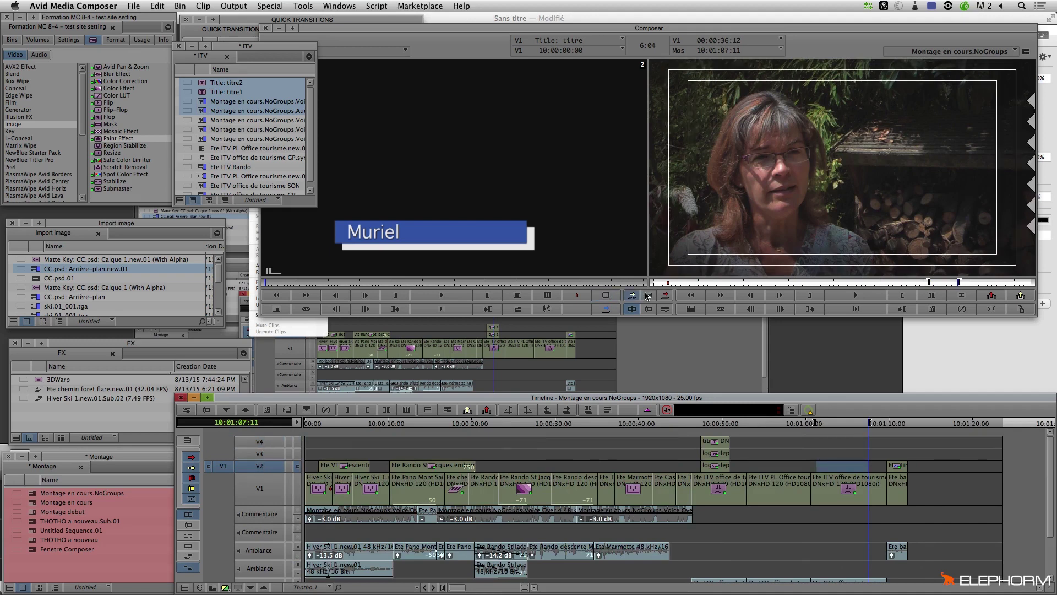
# Step: Mark an In point at 10:00:28:00 in the titre2 source and overwrite the title into the marked range on V2
pyautogui.click(352, 282)
pyautogui.click(396, 295)
pyautogui.click(665, 295)
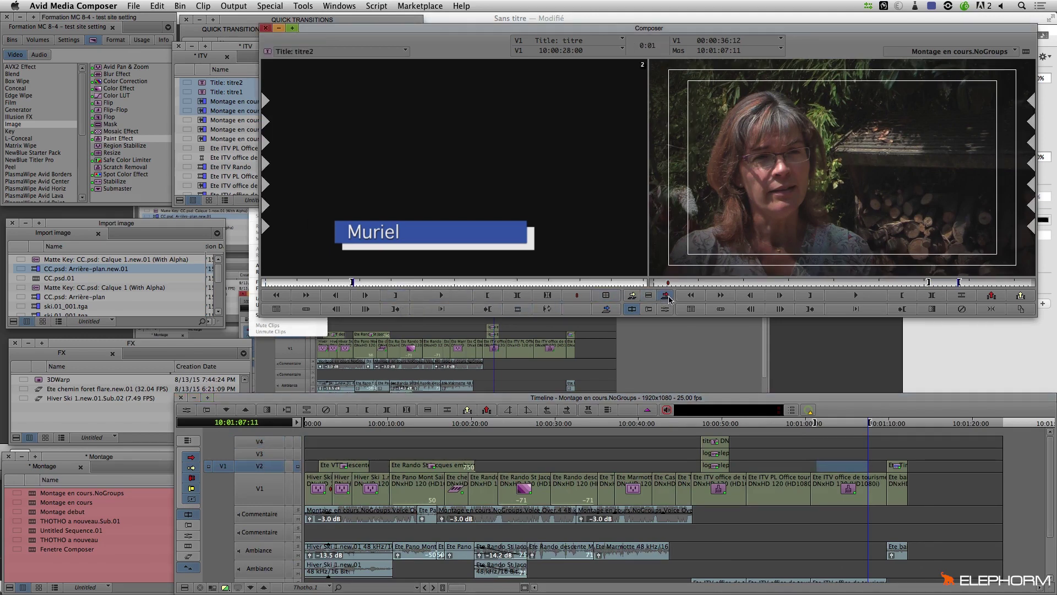
# Step: Park on the titre2 clip at 10:01:04:01 and reopen it for title editing from the Effect Editor, declining promotion to Marquee
pyautogui.moveTo(842, 425)
pyautogui.mouseDown()
pyautogui.moveTo(798, 425)
pyautogui.moveTo(840, 433)
pyautogui.mouseUp()
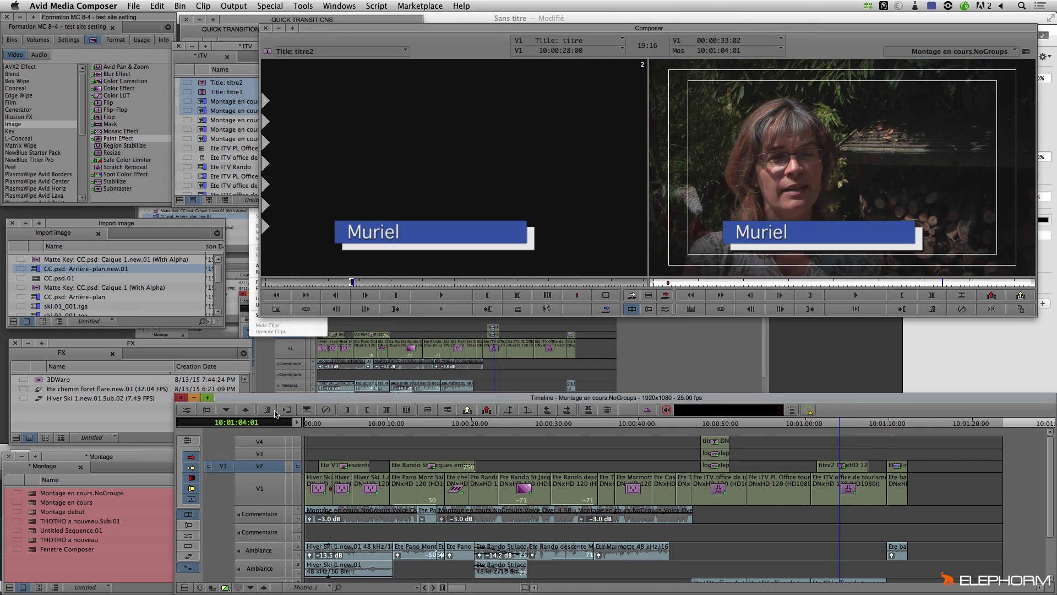
pyautogui.rightClick(188, 539)
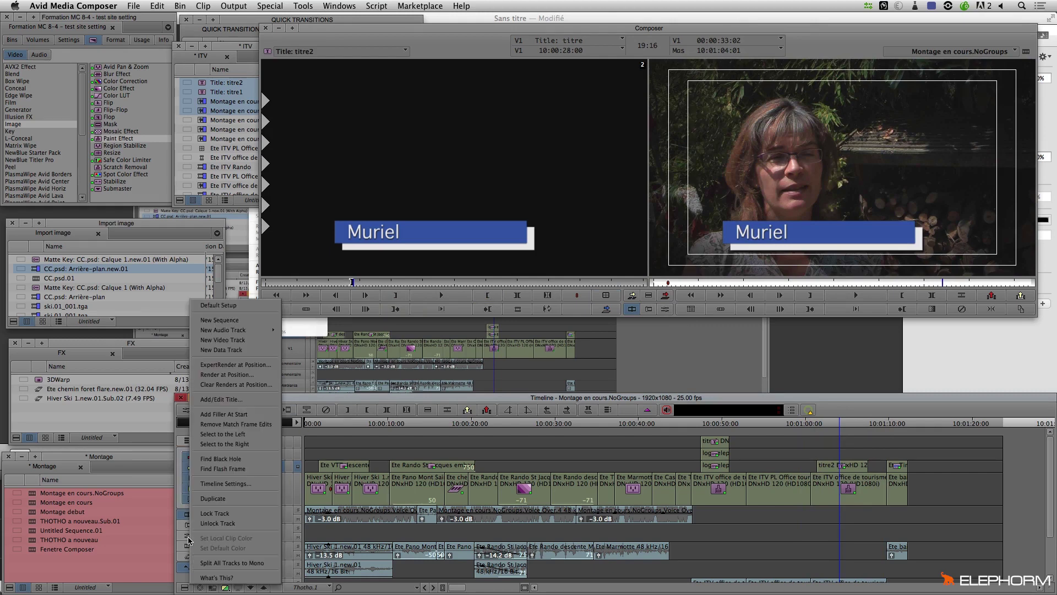
pyautogui.click(186, 410)
pyautogui.click(186, 409)
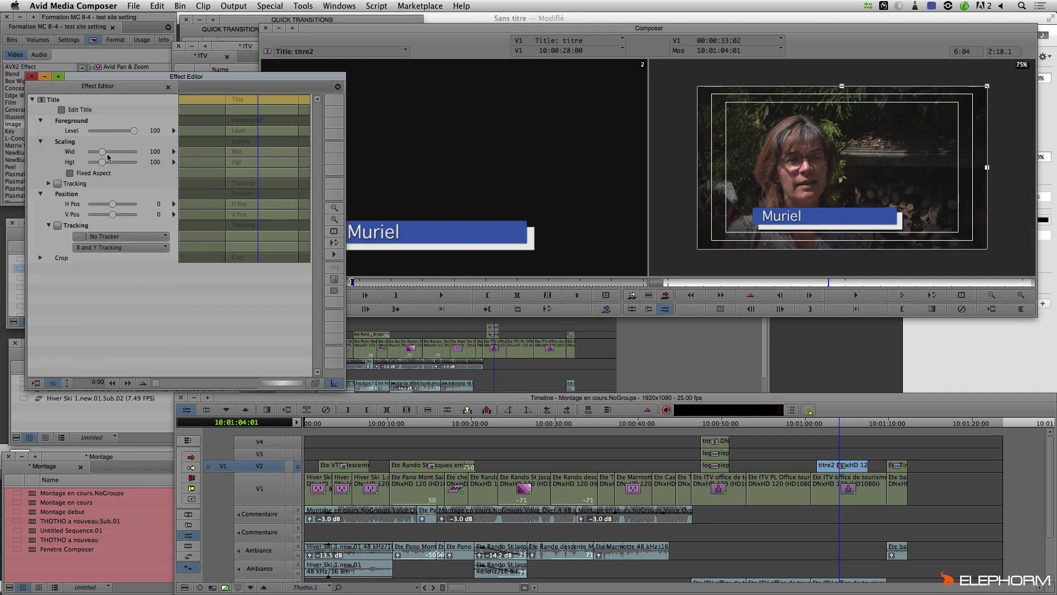
pyautogui.moveTo(112, 206)
pyautogui.mouseDown()
pyautogui.moveTo(131, 206)
pyautogui.moveTo(112, 205)
pyautogui.mouseUp()
pyautogui.click(63, 112)
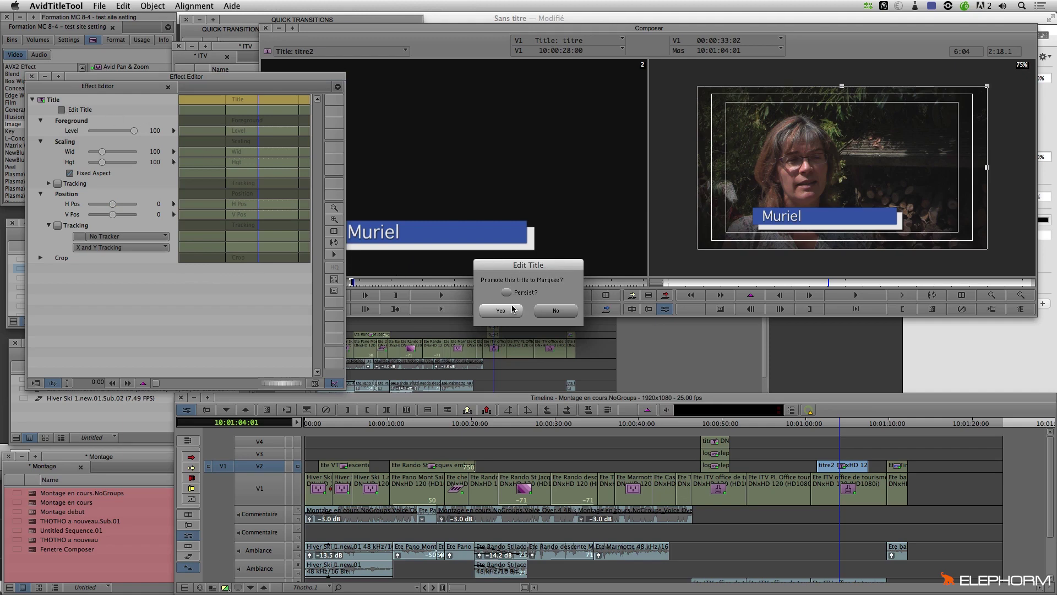
pyautogui.click(549, 310)
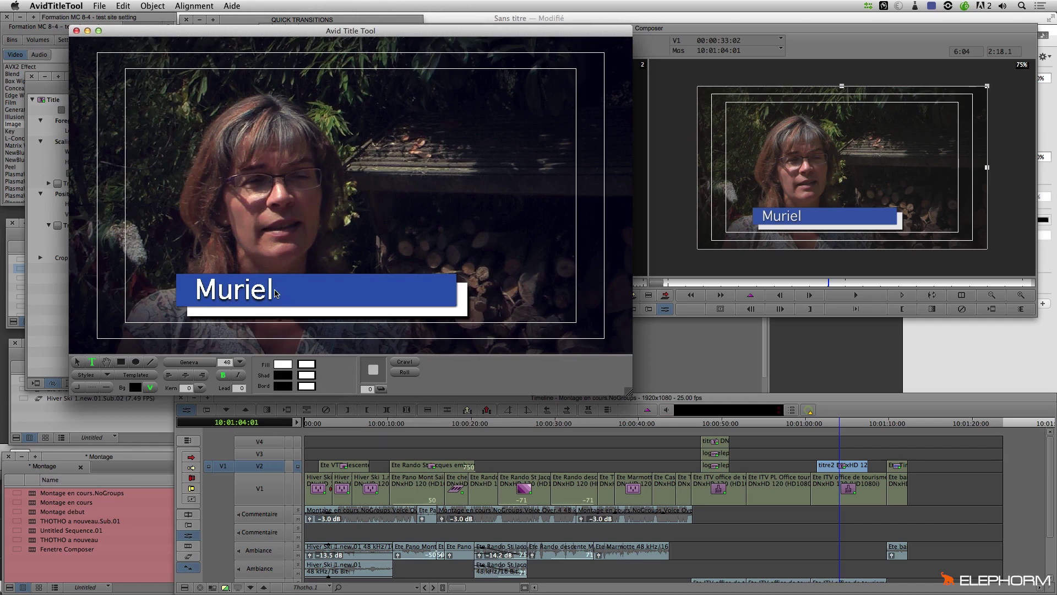
# Step: Change the name text's font to Adobe Garamond Pro Bold Italic and shift the text slightly down and left on the blue rectangle
pyautogui.click(77, 362)
pyautogui.click(205, 361)
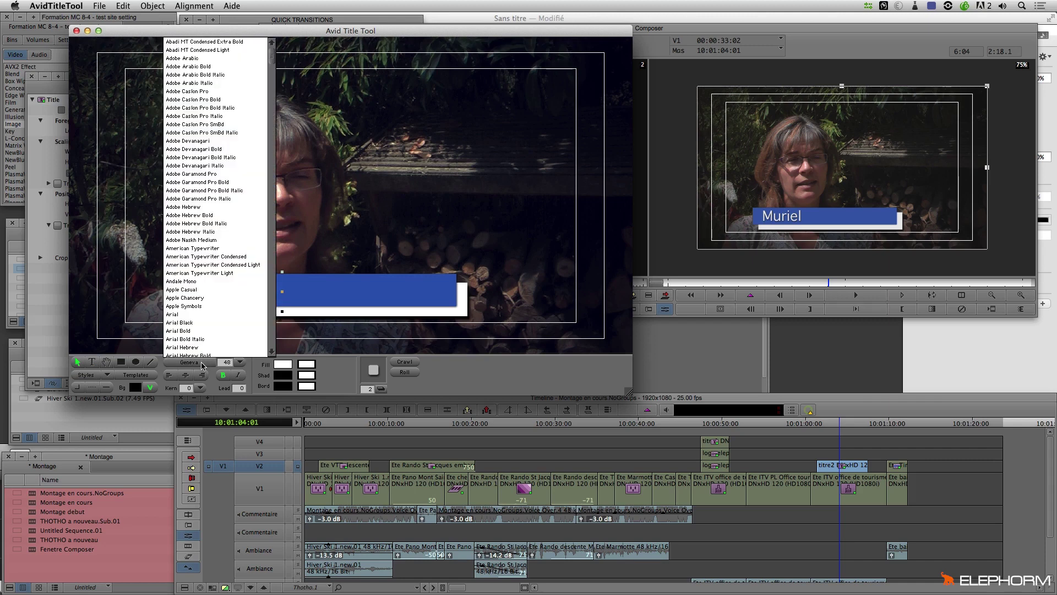
pyautogui.click(201, 331)
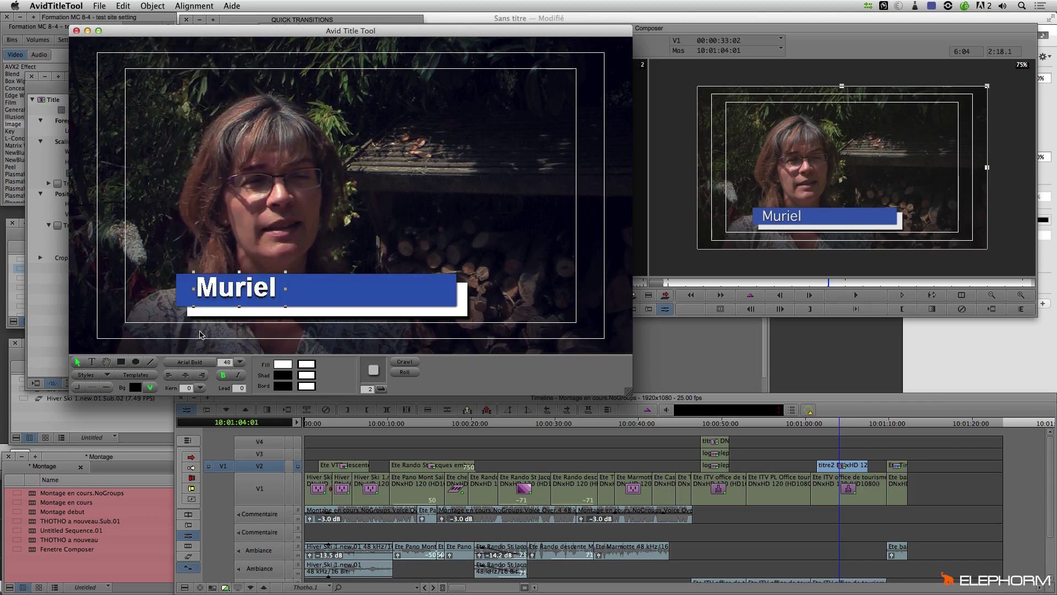
pyautogui.click(198, 362)
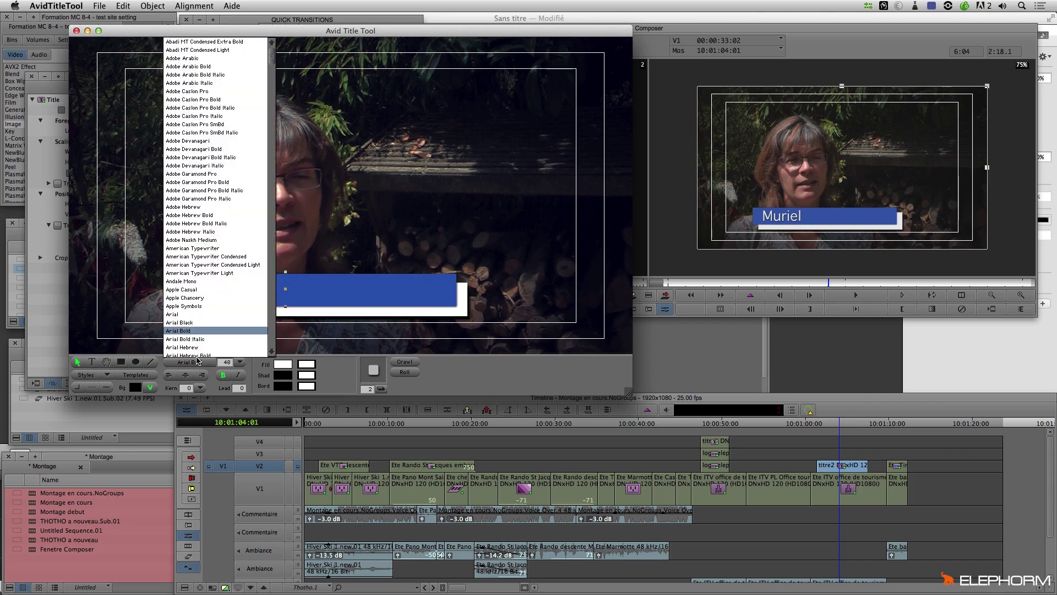
pyautogui.click(231, 190)
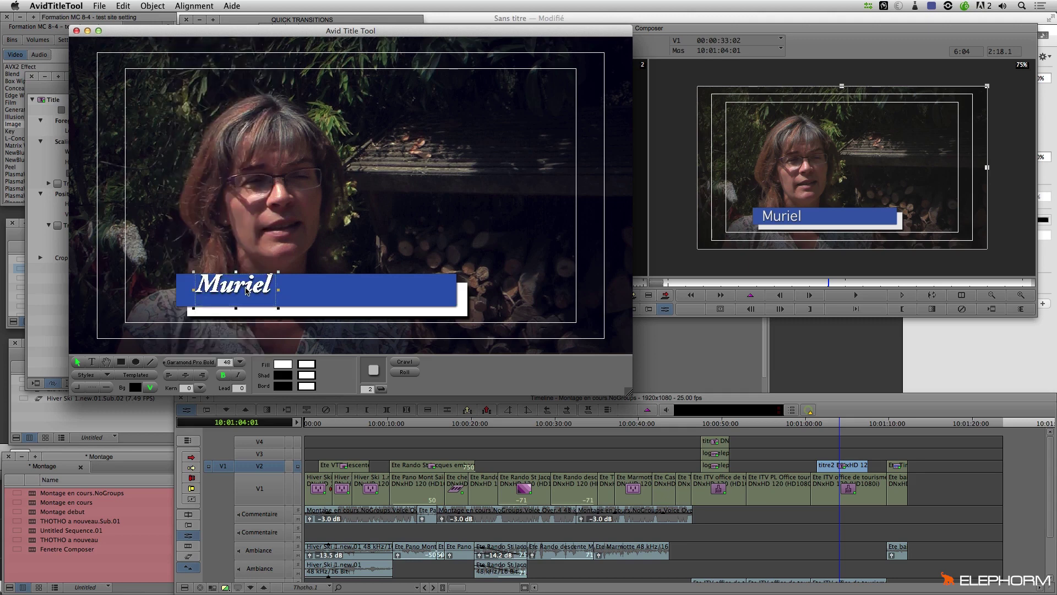
pyautogui.moveTo(246, 292); pyautogui.dragTo(243, 294)
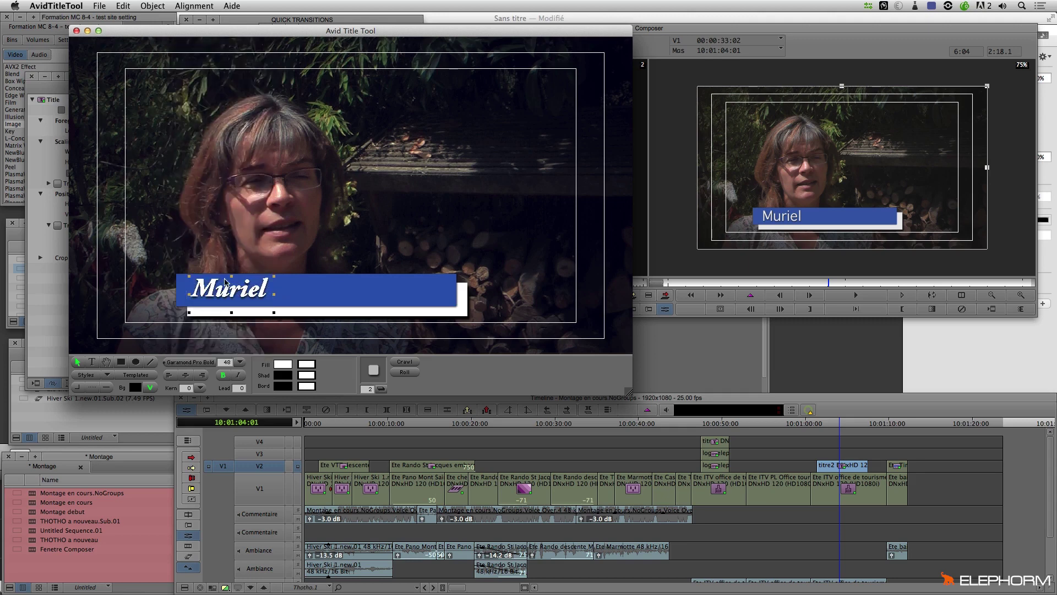
# Step: Close the edited title and save it as titre2 in the Montage bin at DNxHD 120 MXF resolution
pyautogui.click(76, 31)
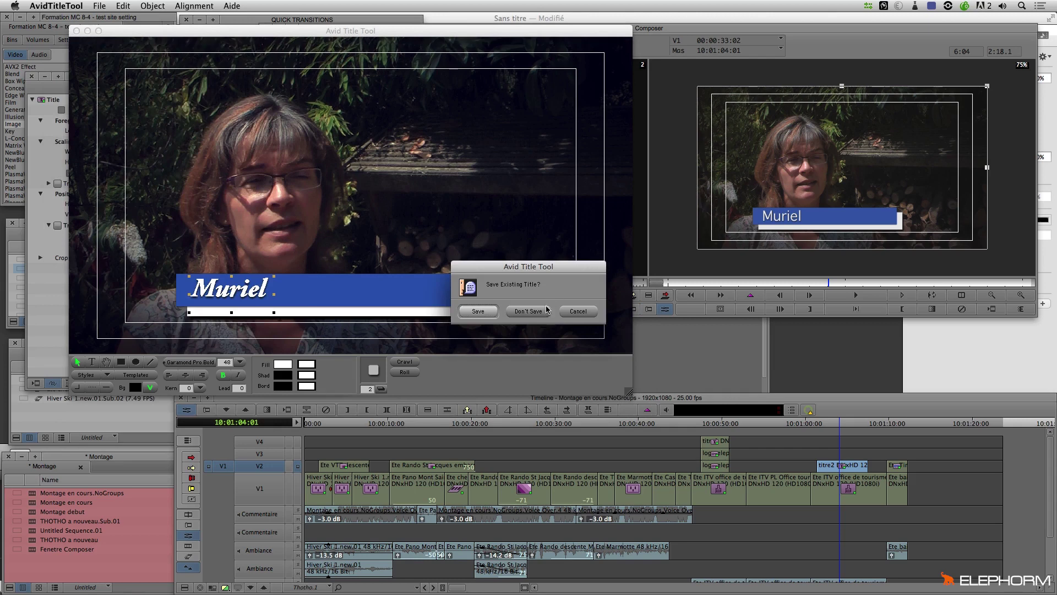
pyautogui.click(477, 312)
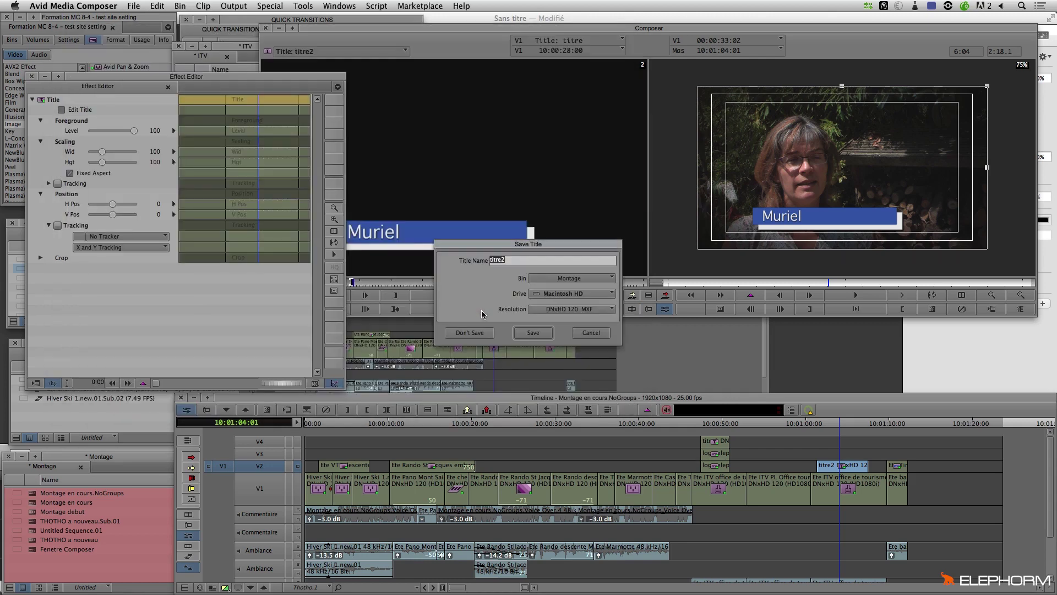
pyautogui.click(532, 332)
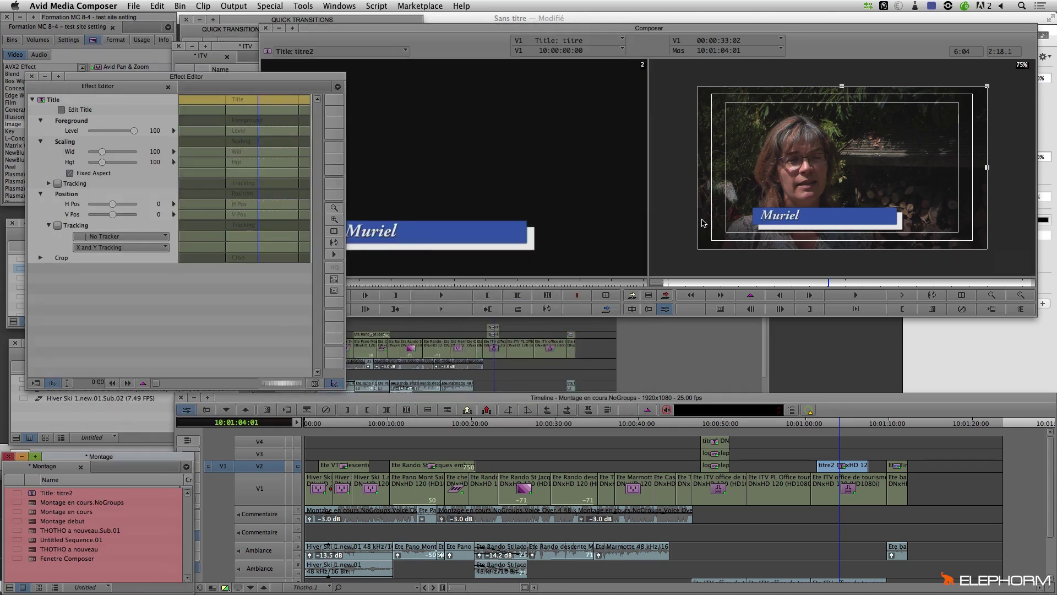